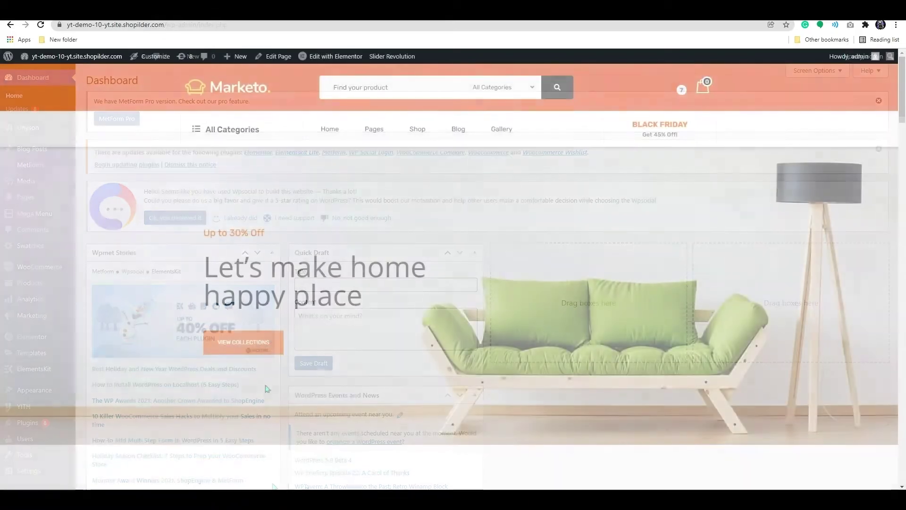
# Scroll through the storefront homepage, then move to the CodeCanyon Support Board plugin listing.
pyautogui.scroll(-10, 263, 395)
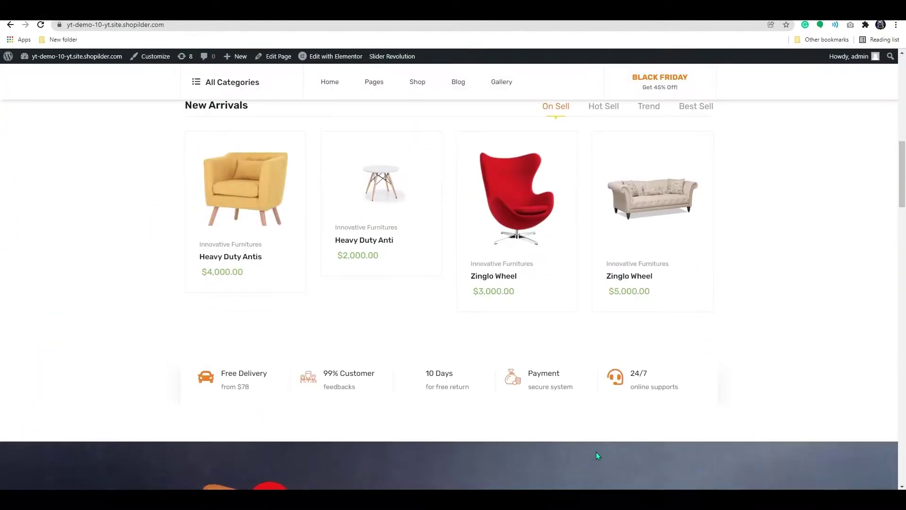
pyautogui.scroll(10, 360, 466)
pyautogui.moveTo(900, 124); pyautogui.dragTo(901, 198)
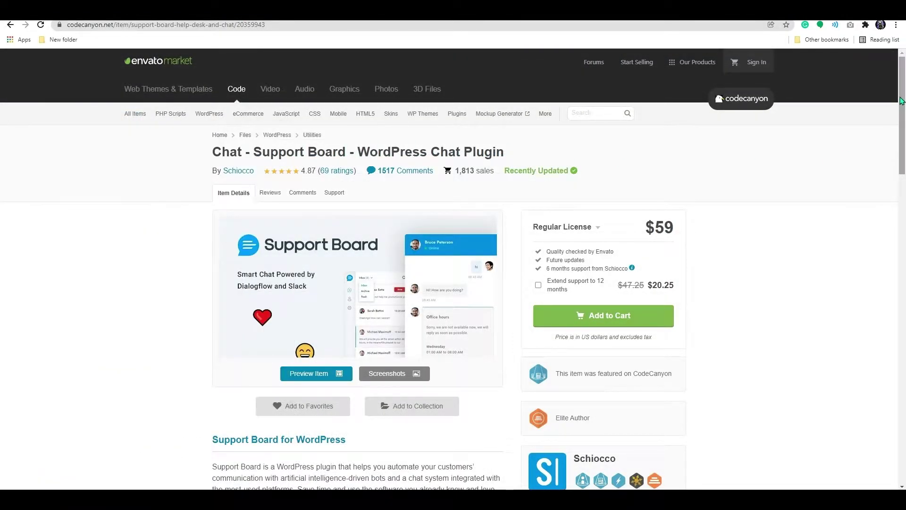
# Scroll the Support Board item page and launch its full-screen live preview.
pyautogui.moveTo(903, 98); pyautogui.dragTo(903, 99)
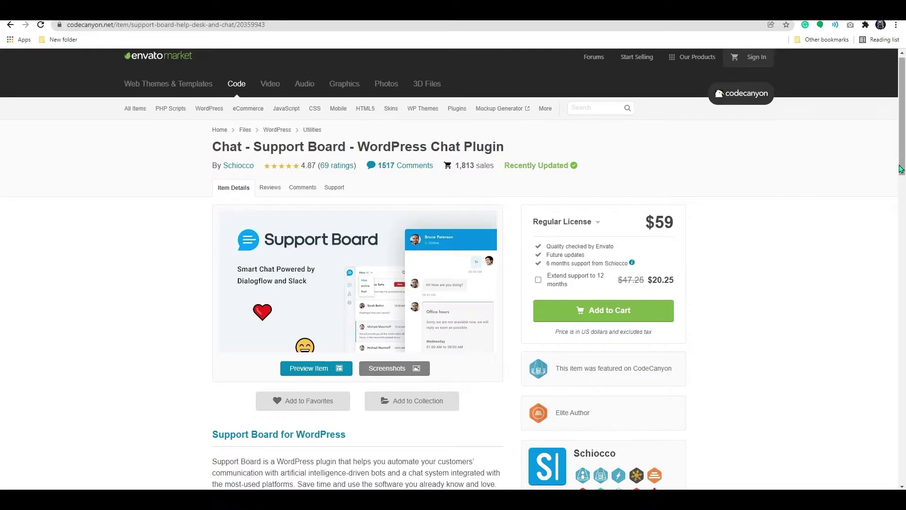
pyautogui.moveTo(902, 168); pyautogui.dragTo(884, 217)
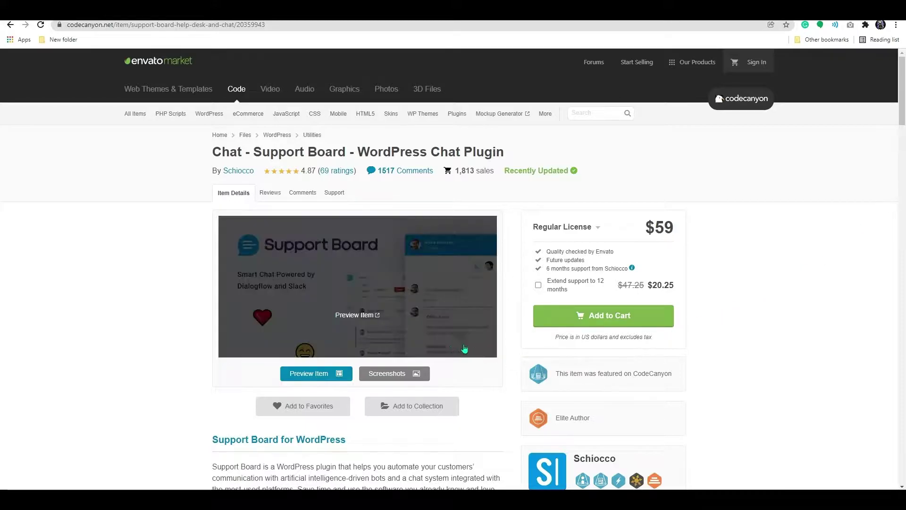
pyautogui.click(360, 310)
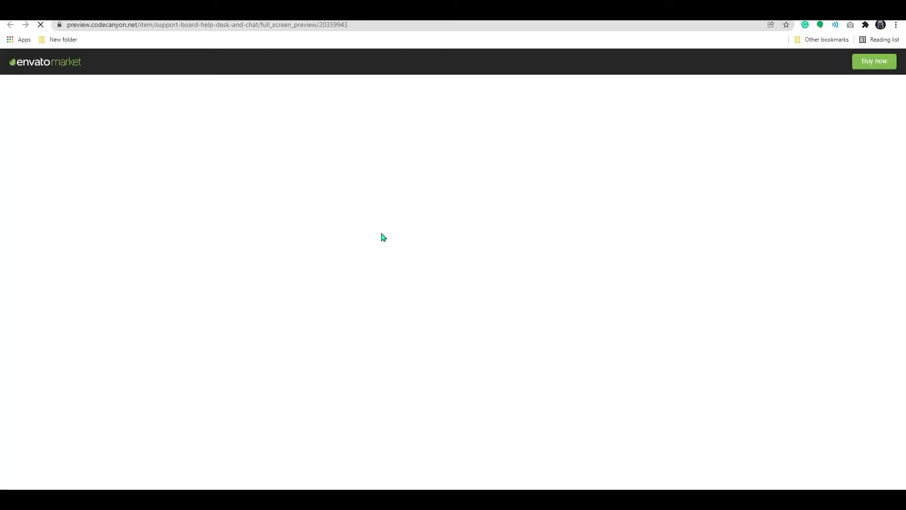
# Ask the demo chat widget 'Hello, what is Support Board?'.
pyautogui.write('Hello, what is Su')
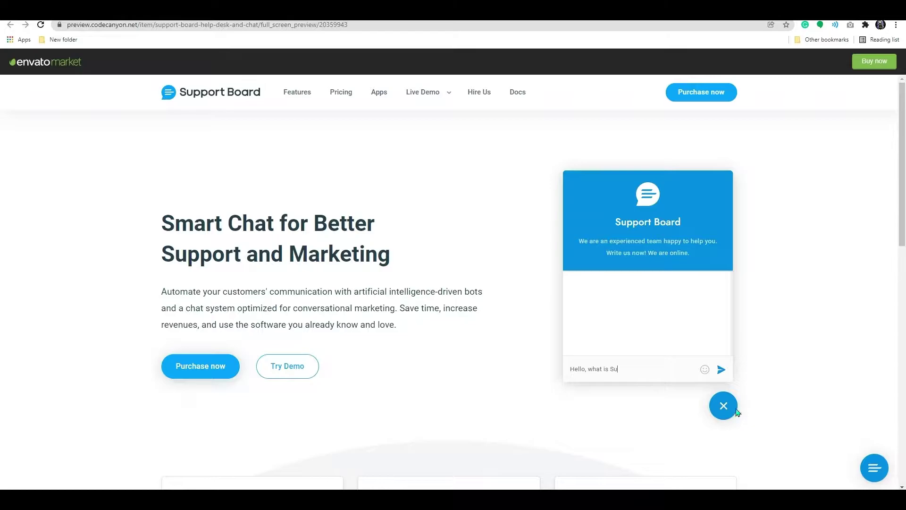
pyautogui.write('pport Board?')
pyautogui.press('Return')
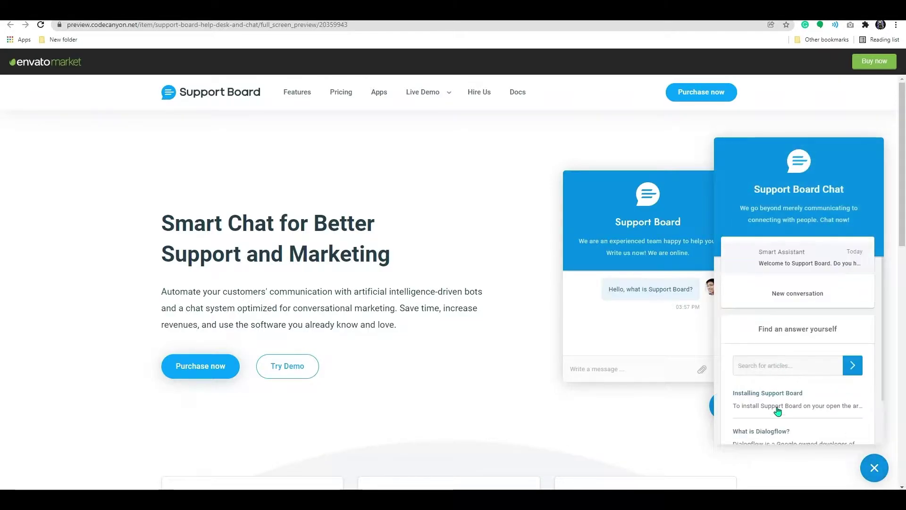
pyautogui.scroll(-4, 768, 313)
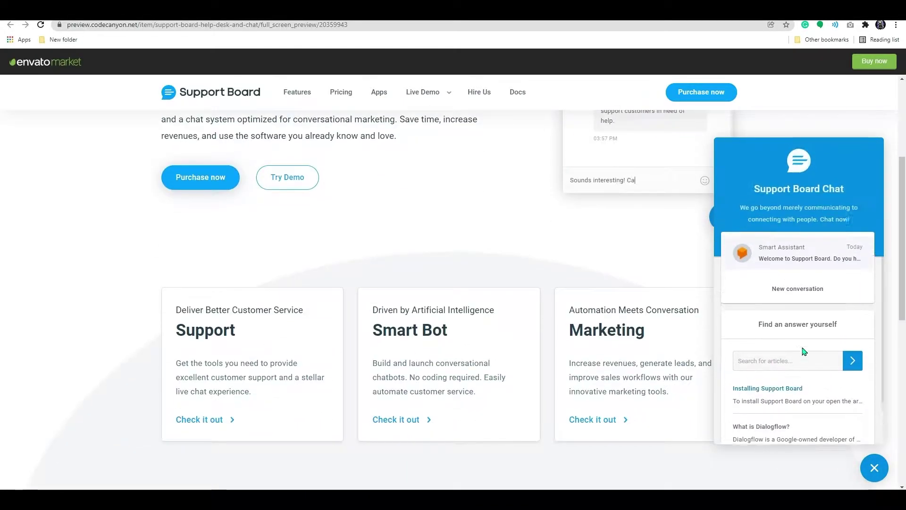
pyautogui.scroll(4, 802, 352)
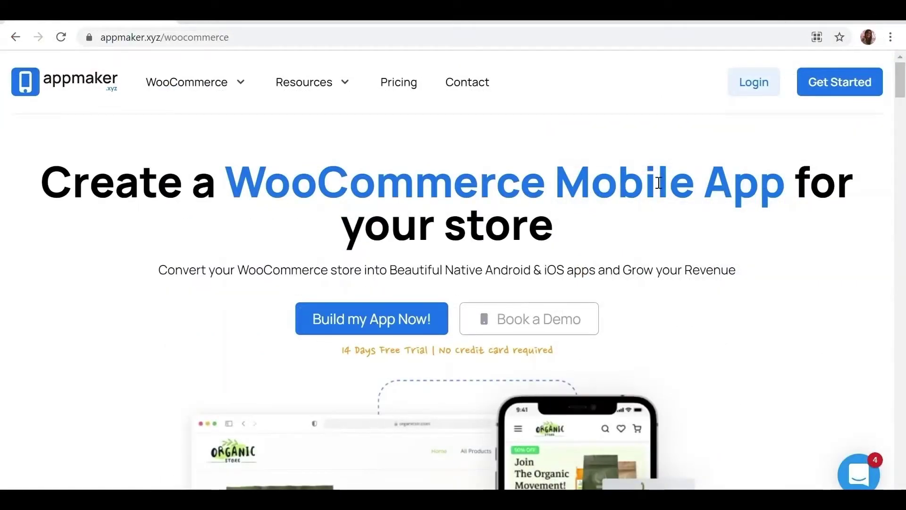
pyautogui.scroll(-3, 659, 183)
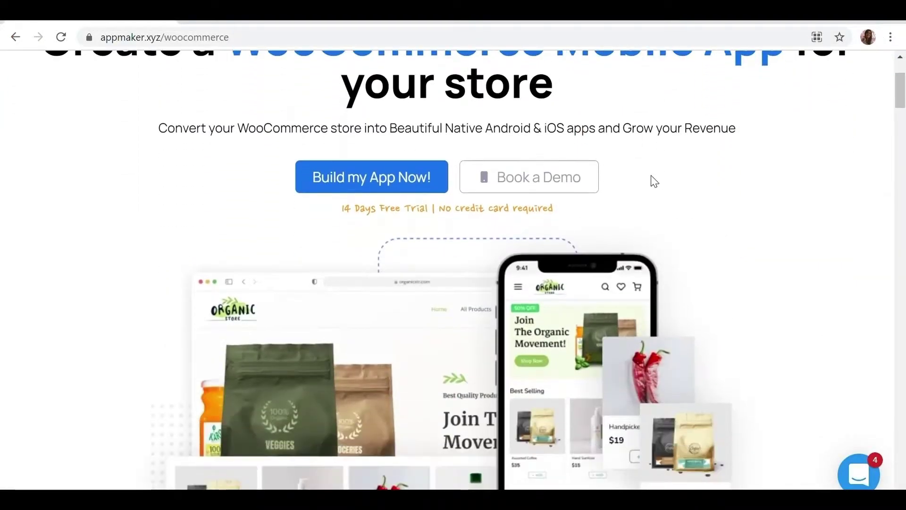
pyautogui.scroll(-2, 654, 181)
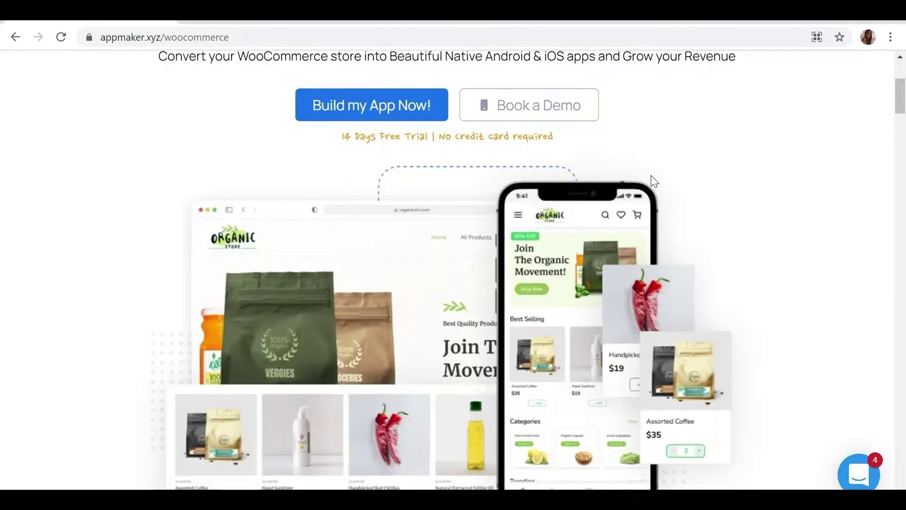
pyautogui.scroll(-3, 654, 181)
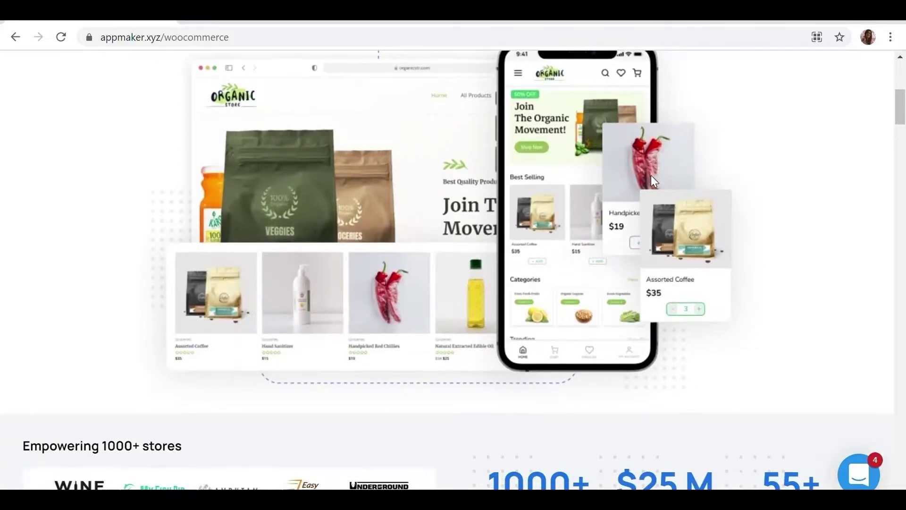
pyautogui.scroll(-2, 651, 175)
pyautogui.scroll(-5, 651, 175)
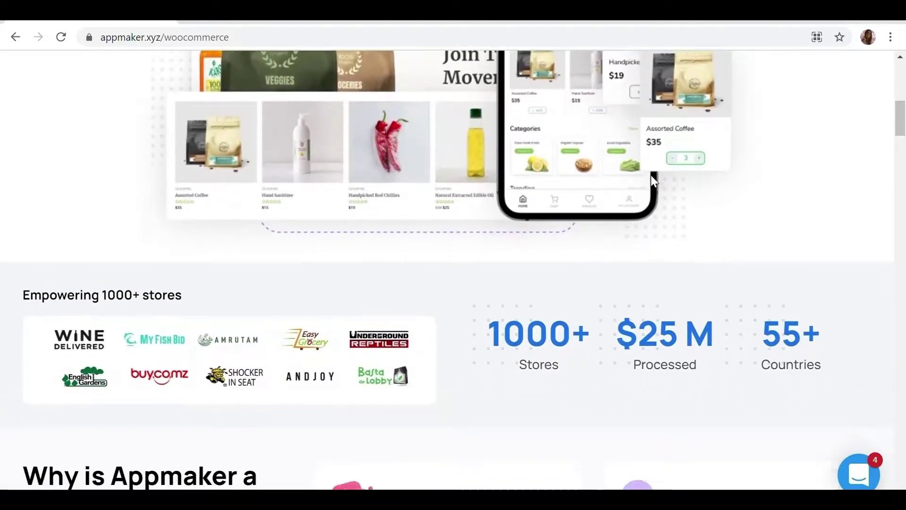
pyautogui.scroll(6, 650, 176)
pyautogui.scroll(6, 651, 176)
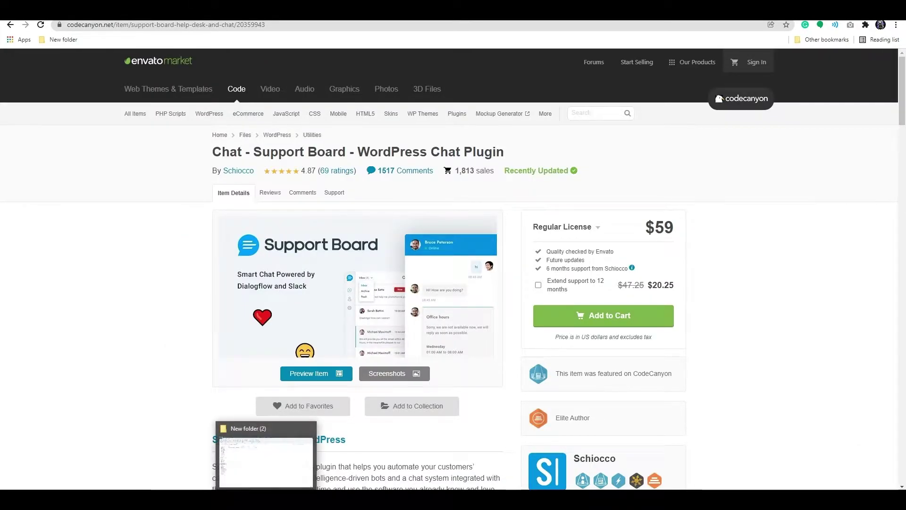
# Extract the codecanyon ZIP in New folder (2) using 7-Zip's Extract Here.
pyautogui.click(216, 486)
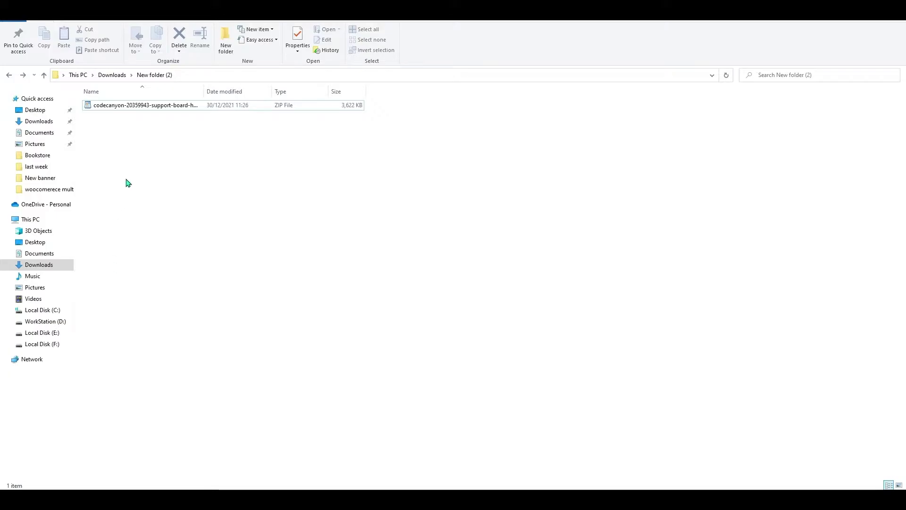
pyautogui.rightClick(148, 108)
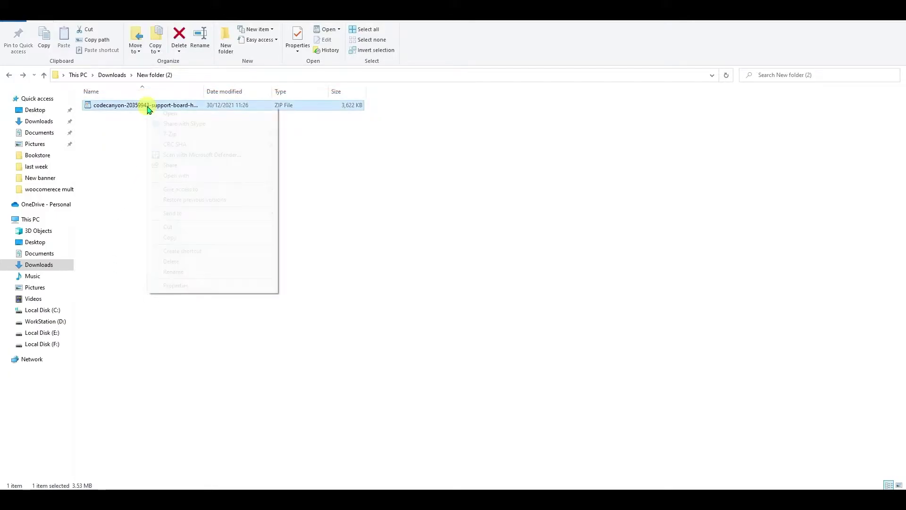
pyautogui.moveTo(188, 135)
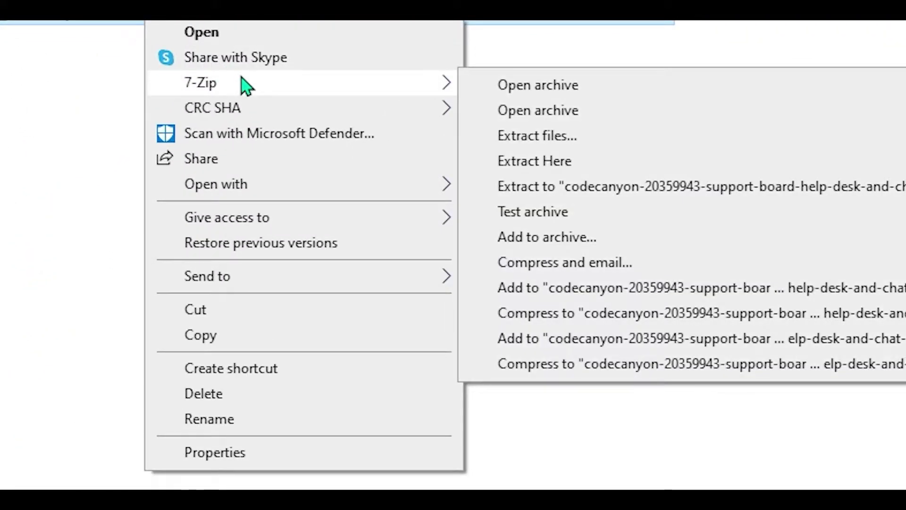
pyautogui.click(556, 161)
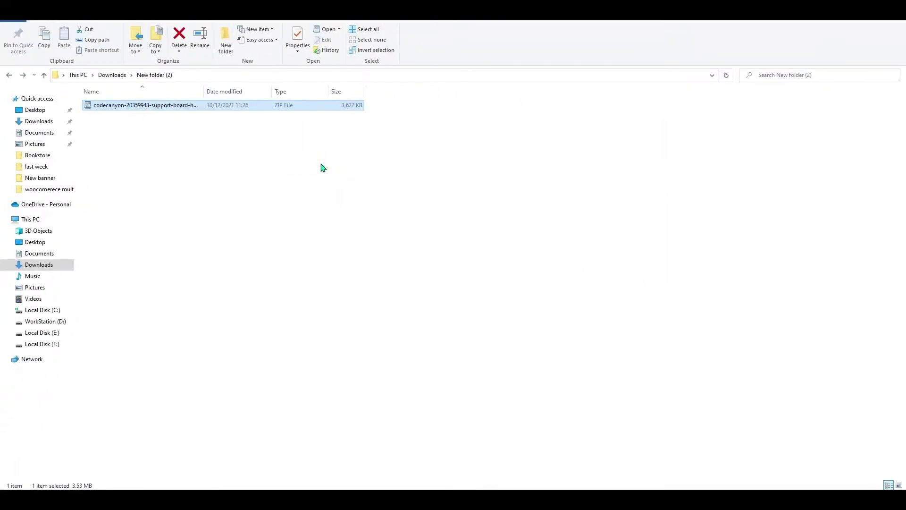
pyautogui.click(300, 162)
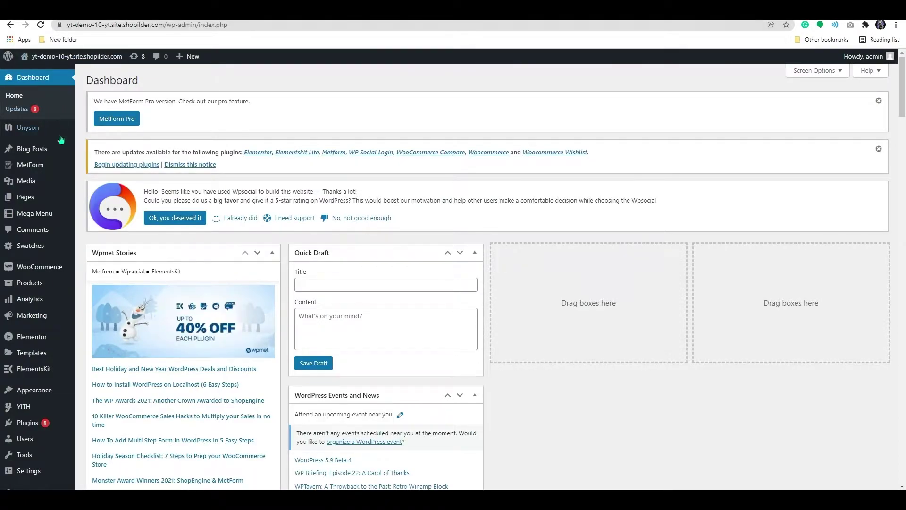
# Go to Plugins > Add New and open the Upload Plugin panel.
pyautogui.moveTo(36, 423)
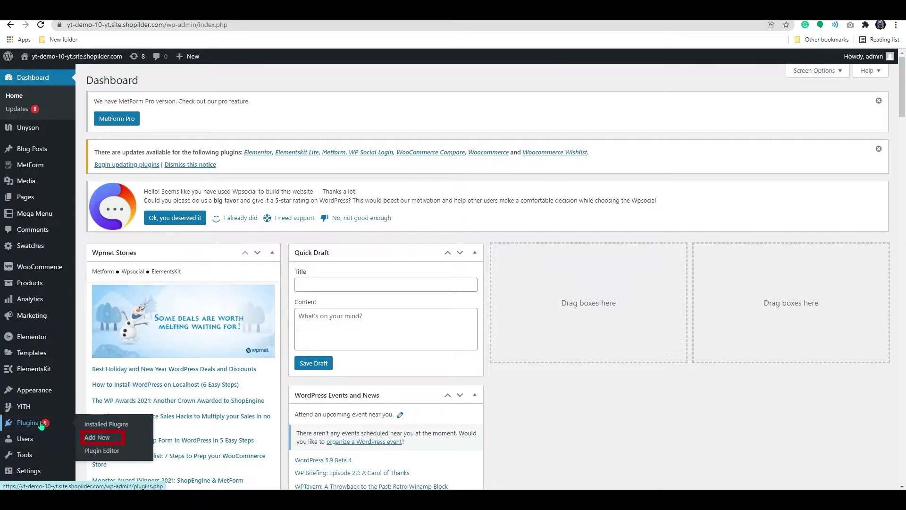
pyautogui.click(103, 440)
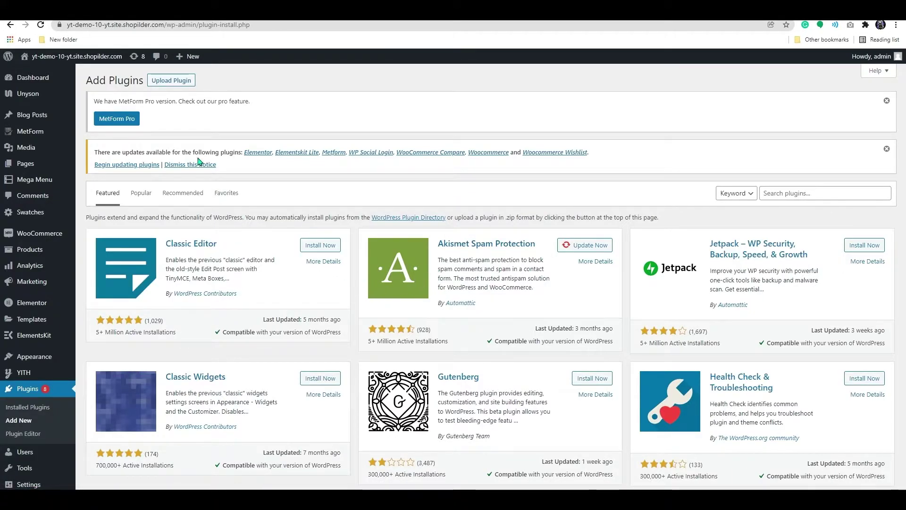
pyautogui.click(174, 84)
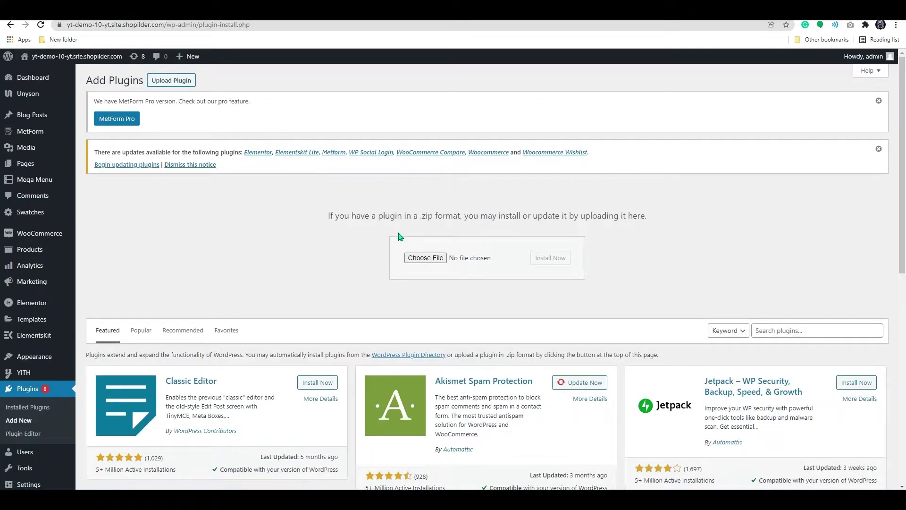
# Upload supportboard 3.4.0.zip, install it, and activate the Support Board plugin.
pyautogui.click(426, 258)
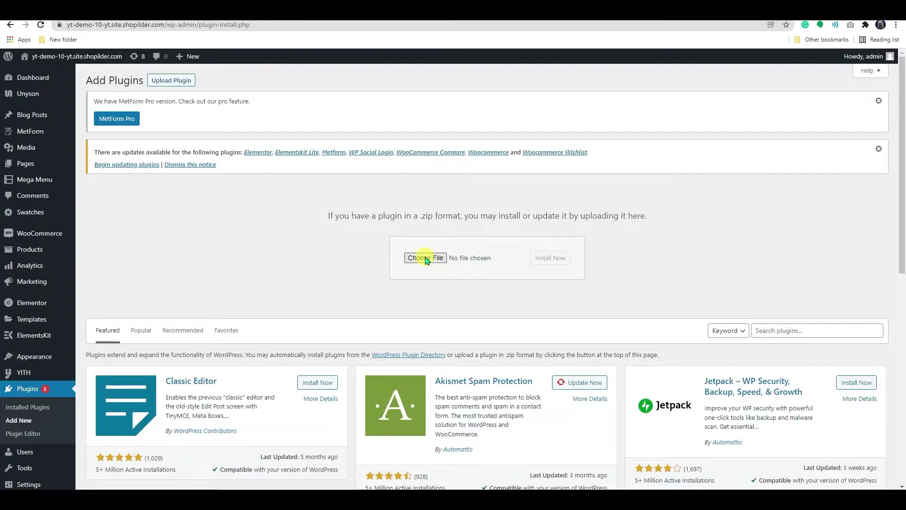
pyautogui.click(197, 89)
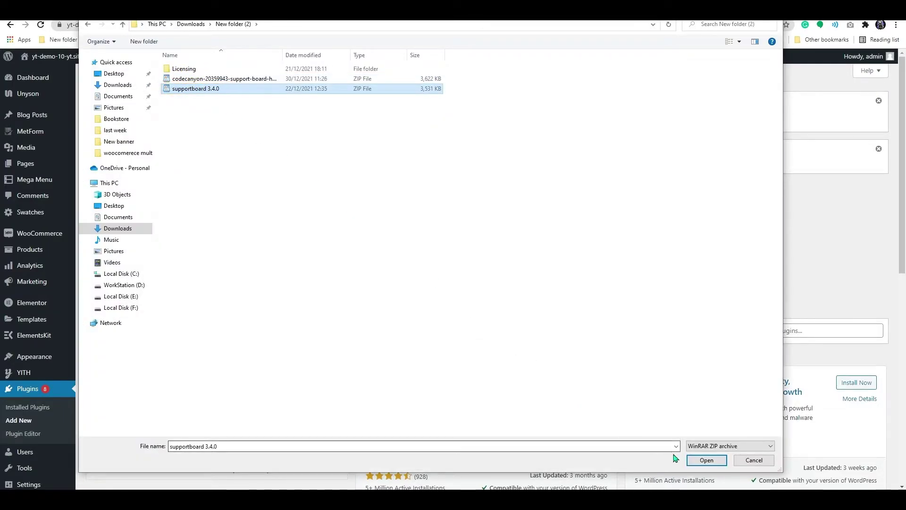
pyautogui.click(700, 460)
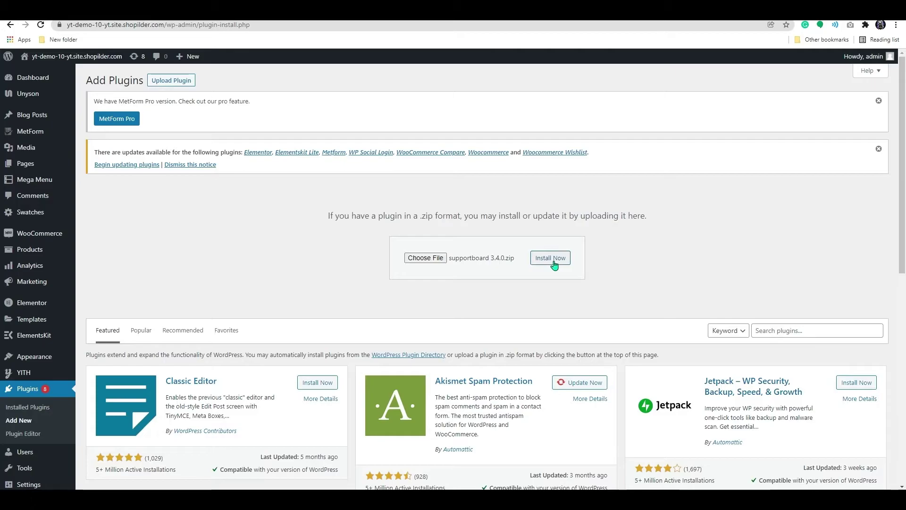
pyautogui.click(554, 263)
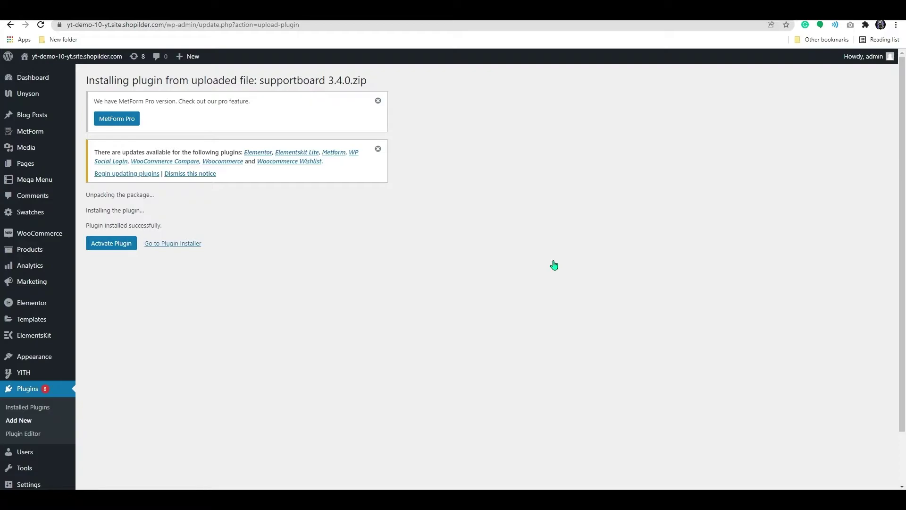
pyautogui.click(114, 246)
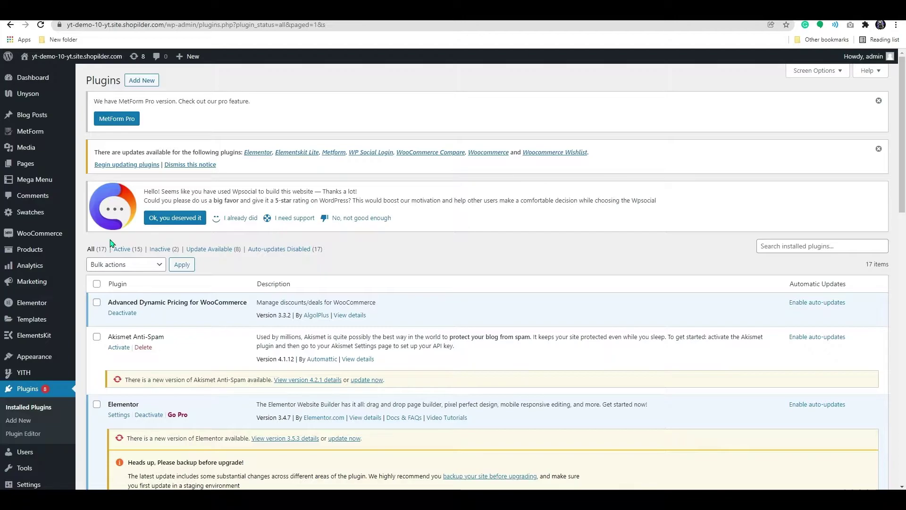
# Scroll the plugin list to confirm Support Board 3.4.0 is active.
pyautogui.scroll(-10, 111, 243)
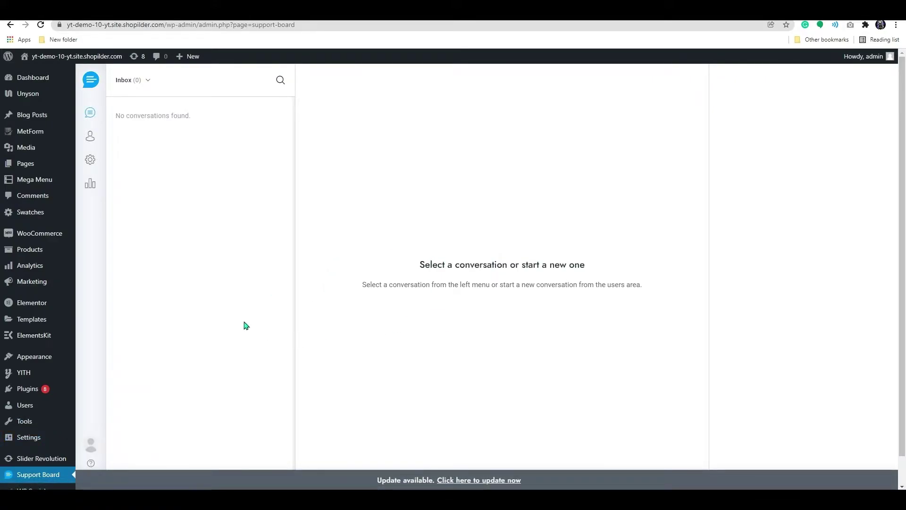
# Check the Users list, send 'hii' from the incognito storefront chat, and open that conversation.
pyautogui.click(90, 137)
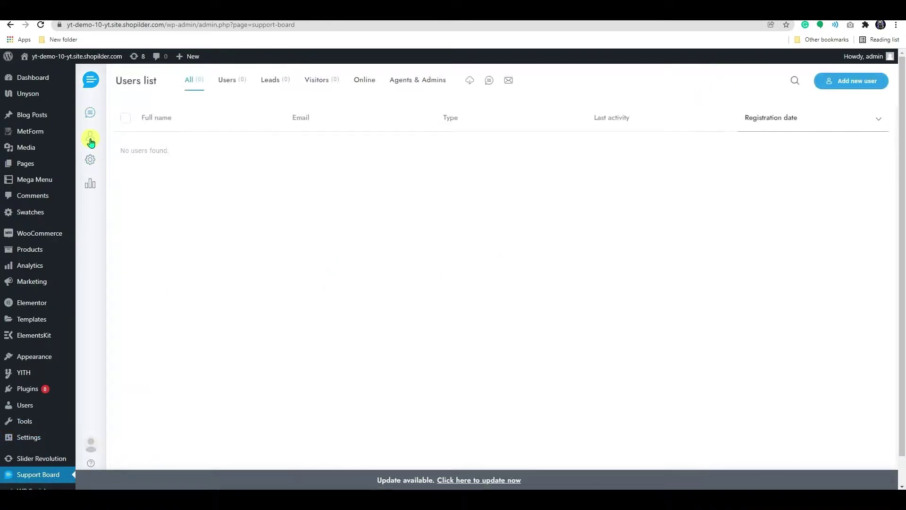
pyautogui.click(90, 159)
pyautogui.hotkey('alt', 'Tab')
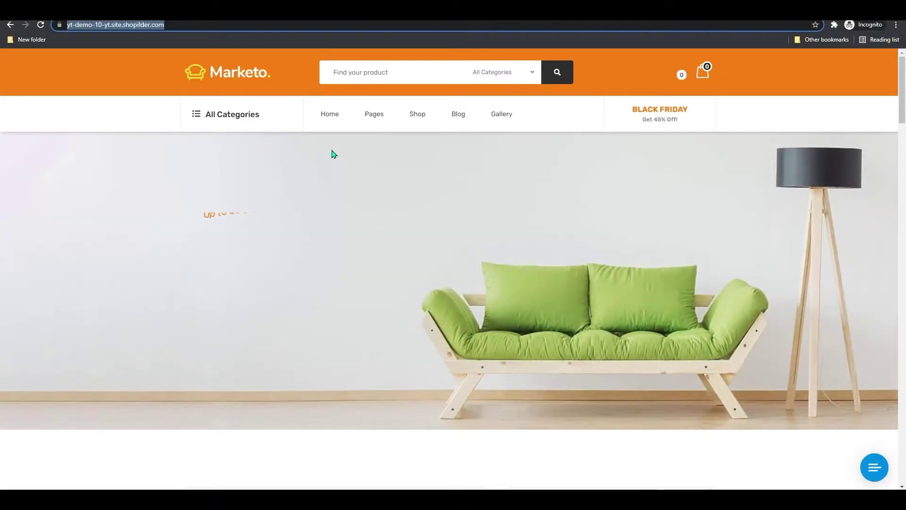
pyautogui.click(334, 161)
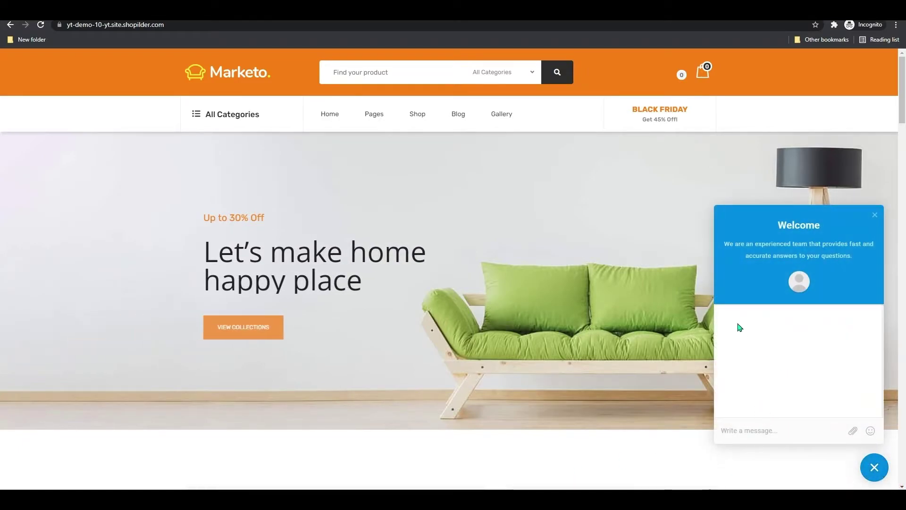
pyautogui.click(756, 432)
pyautogui.write('hii')
pyautogui.press('Return')
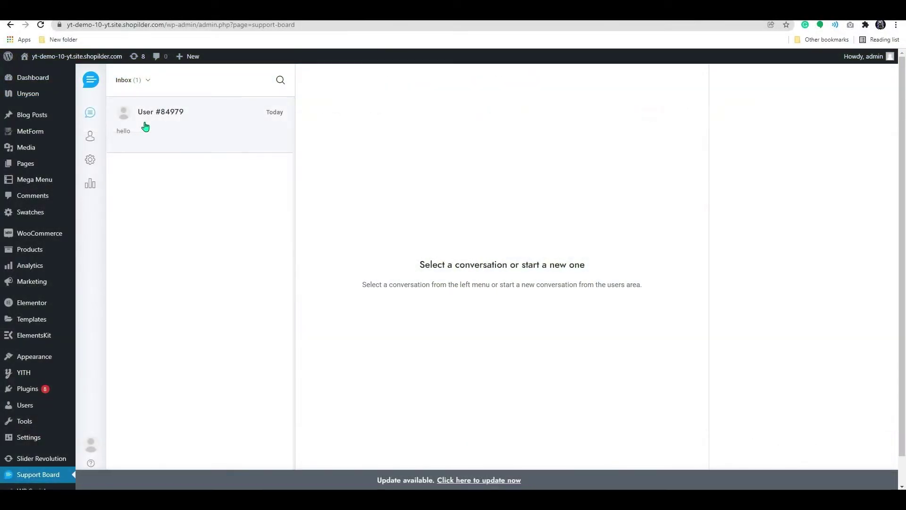
pyautogui.click(146, 123)
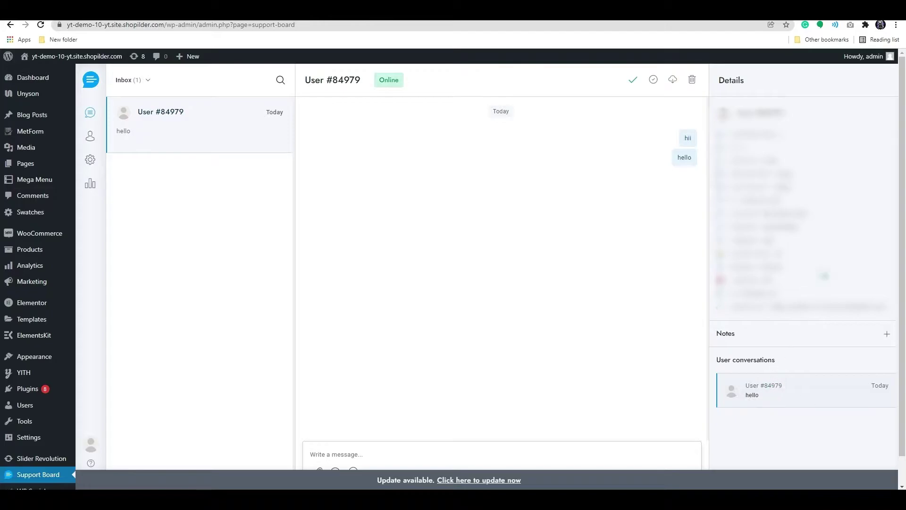
# Enable Translate automatically and Open automatically in Support Board's Chat settings and save.
pyautogui.click(90, 163)
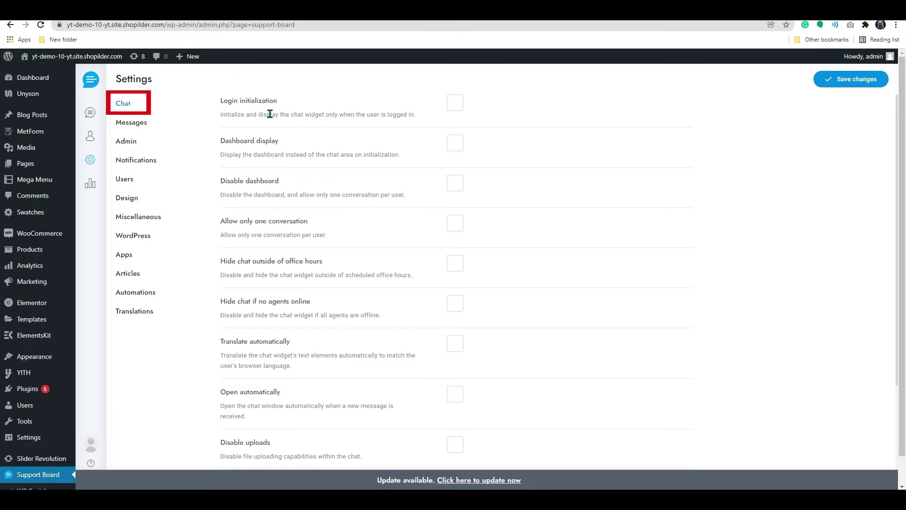
pyautogui.click(456, 104)
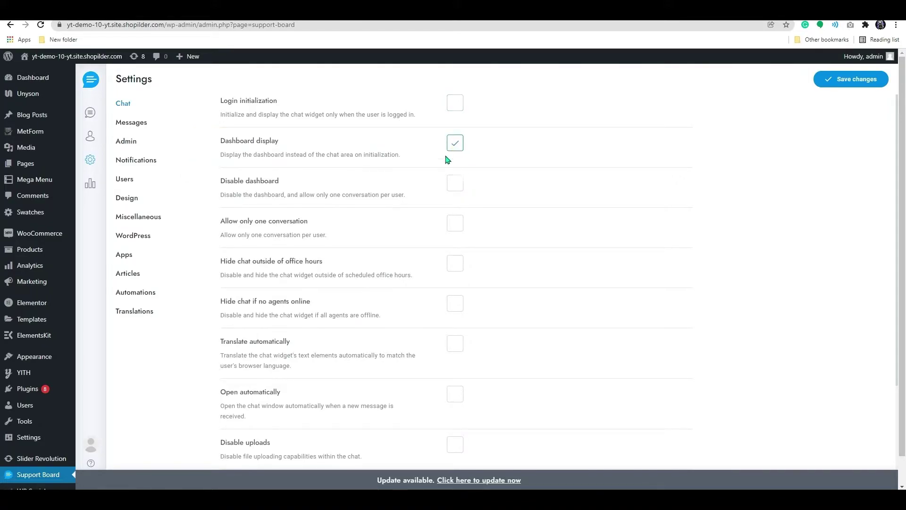
pyautogui.click(832, 85)
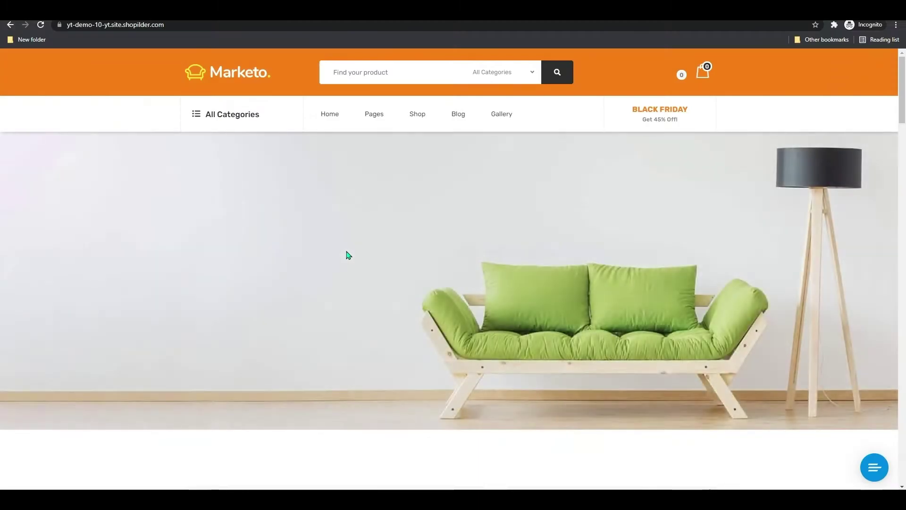
pyautogui.click(863, 476)
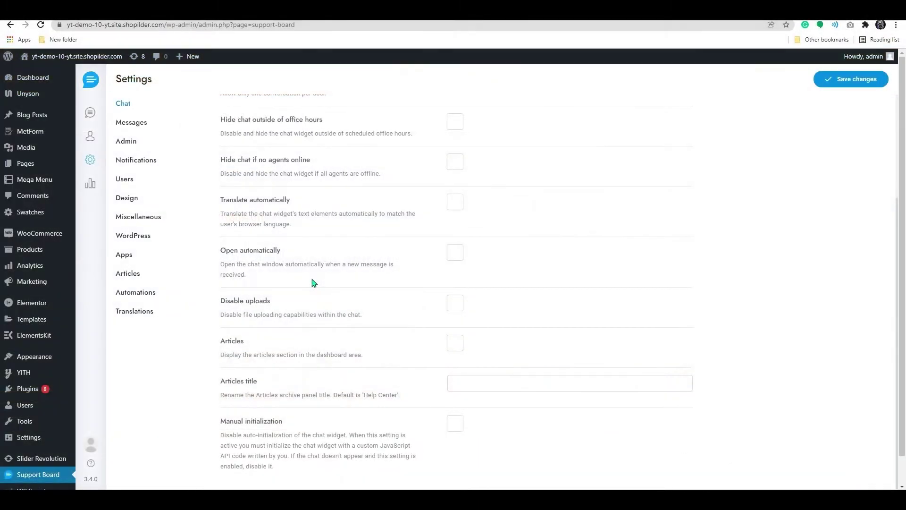
pyautogui.click(455, 201)
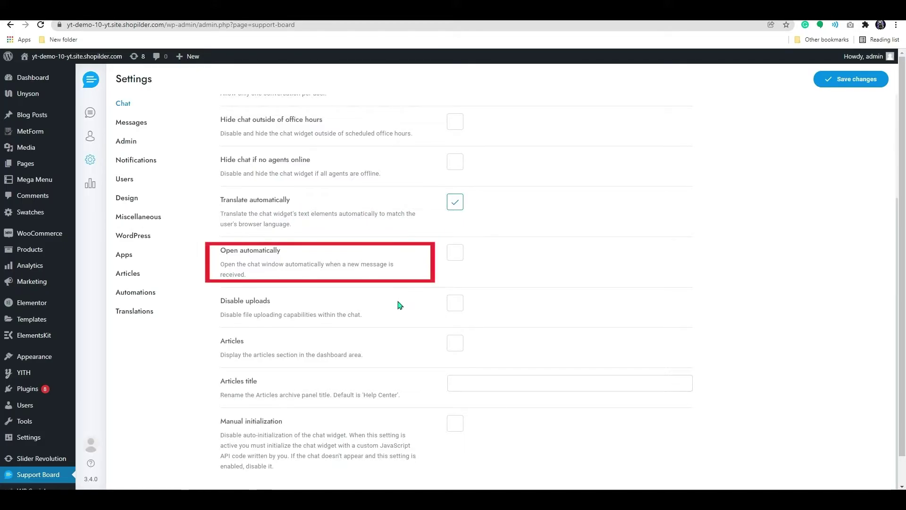
pyautogui.scroll(-1, 398, 305)
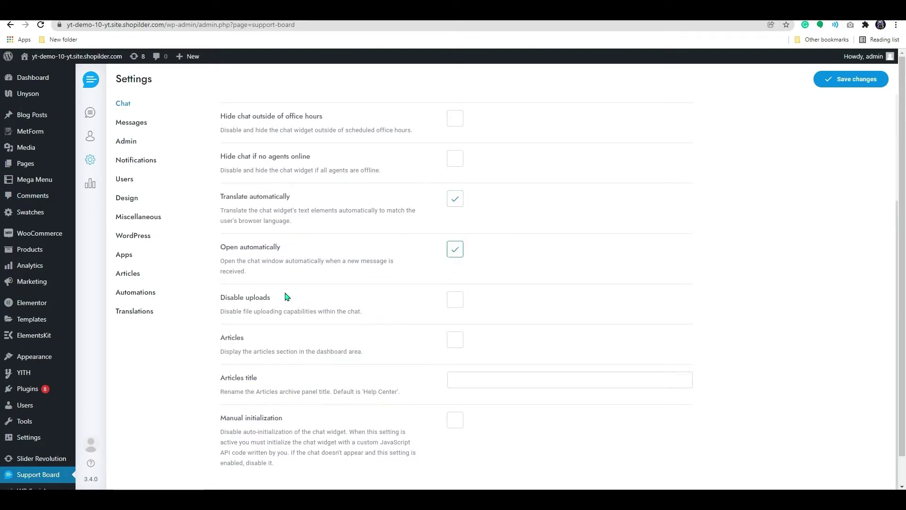
pyautogui.scroll(3, 330, 279)
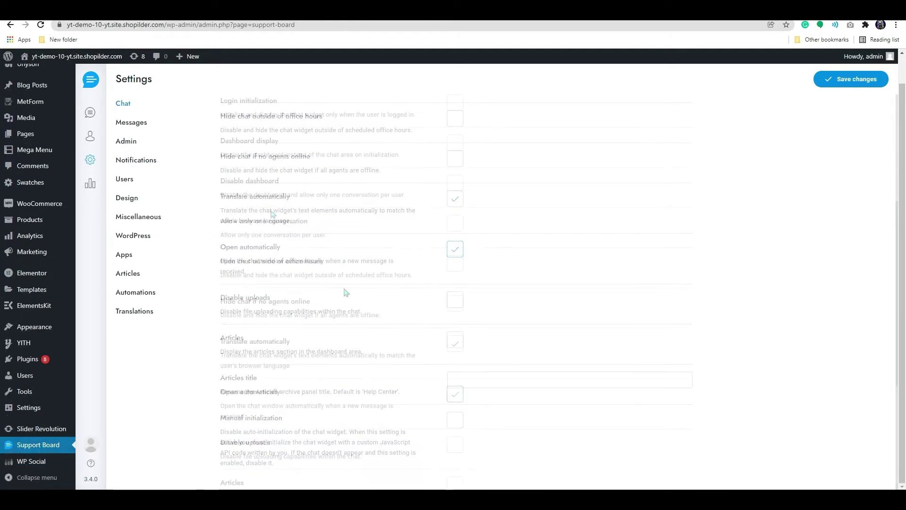
# Switch to Messages settings and scroll through the privacy, popup, welcome and follow-up sections.
pyautogui.click(148, 124)
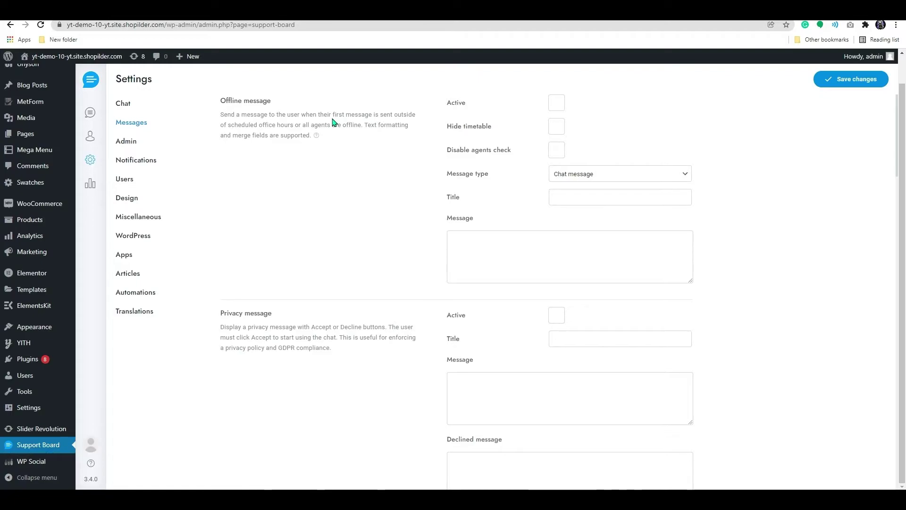
pyautogui.scroll(-1, 398, 360)
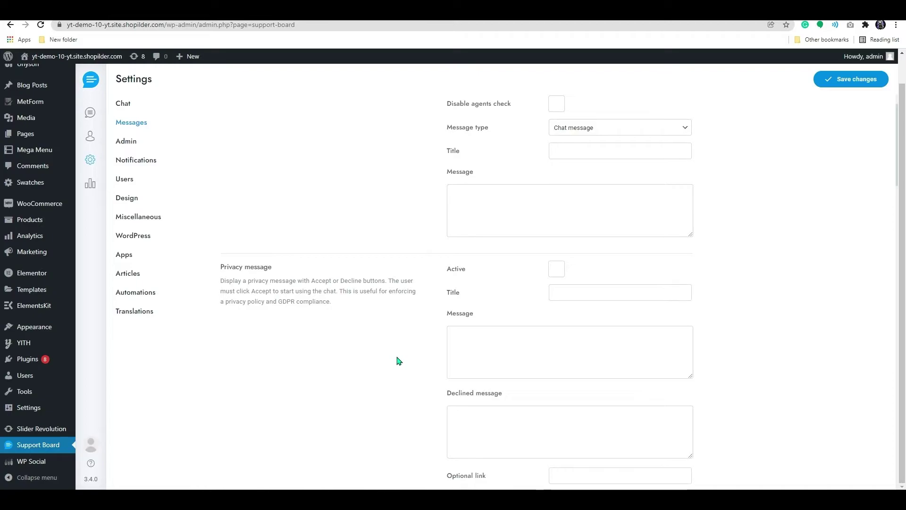
pyautogui.scroll(-8, 397, 361)
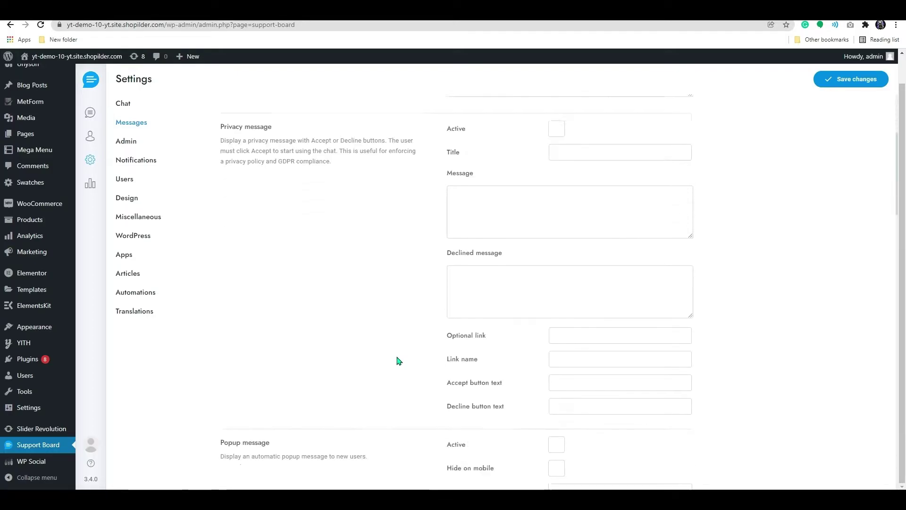
pyautogui.scroll(-4, 395, 373)
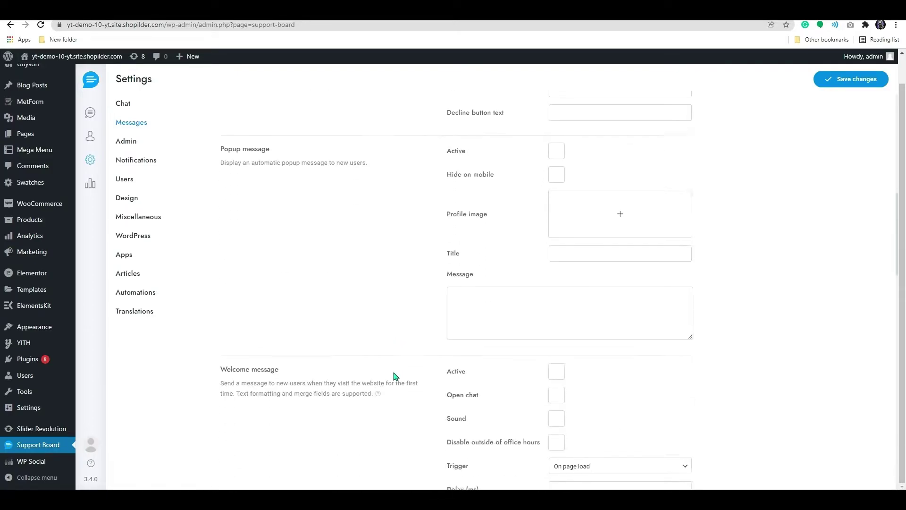
pyautogui.scroll(-10, 395, 376)
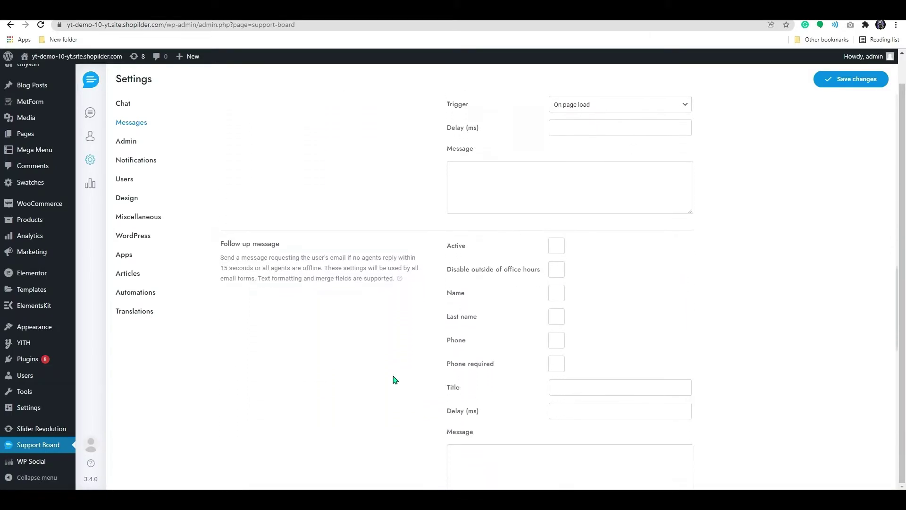
pyautogui.scroll(10, 881, 423)
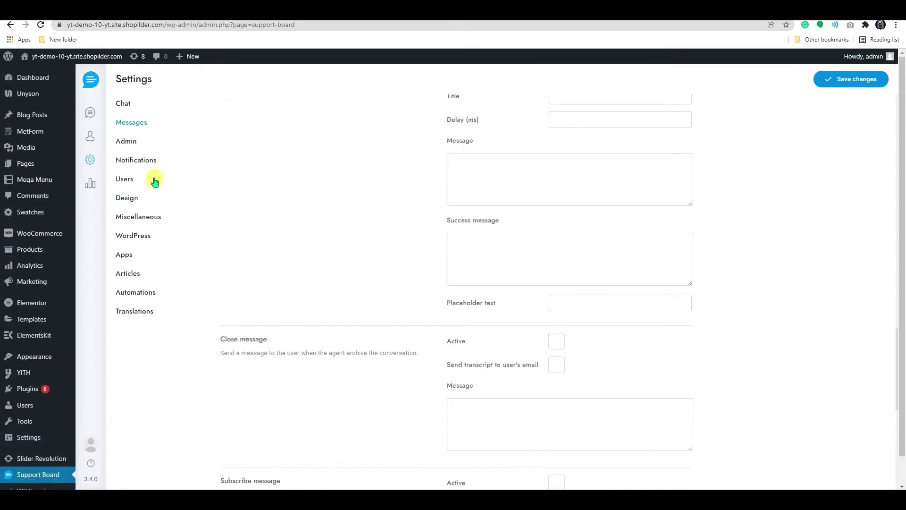
# In Notifications, set both user and admin message sounds to All messages.
pyautogui.click(147, 163)
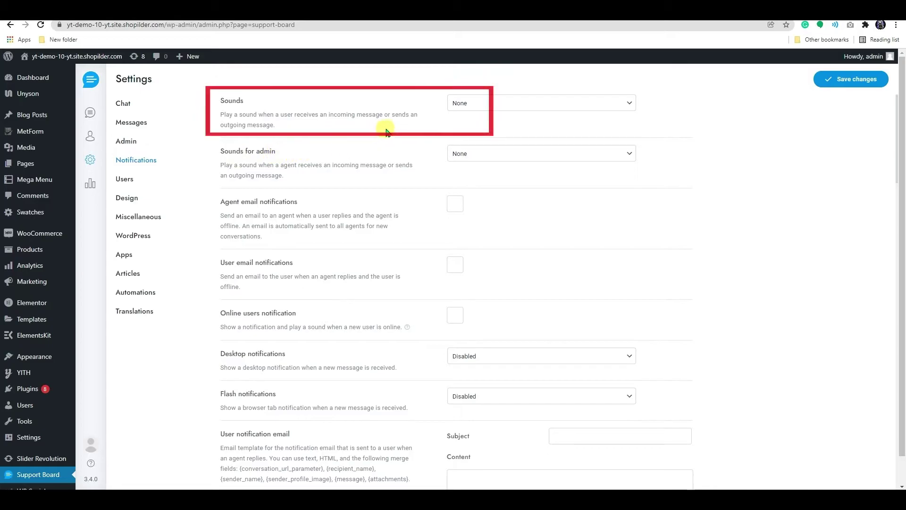
pyautogui.click(478, 103)
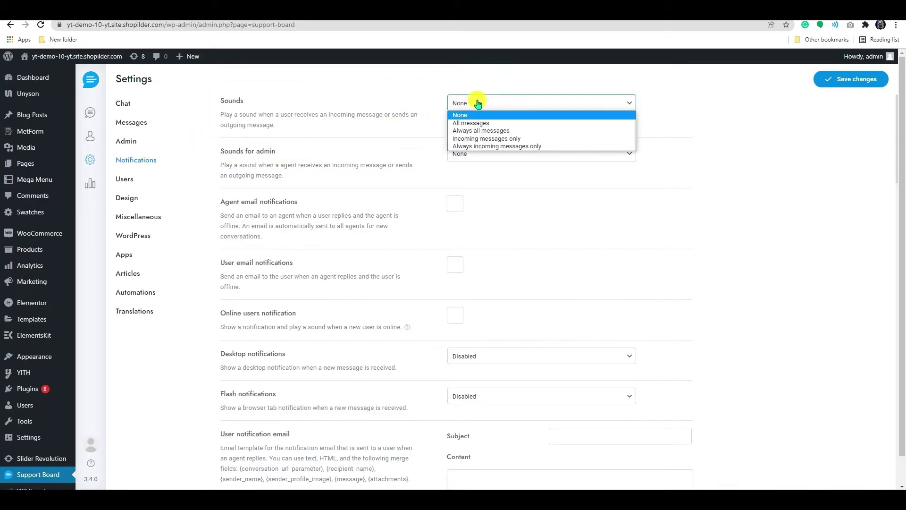
pyautogui.click(504, 123)
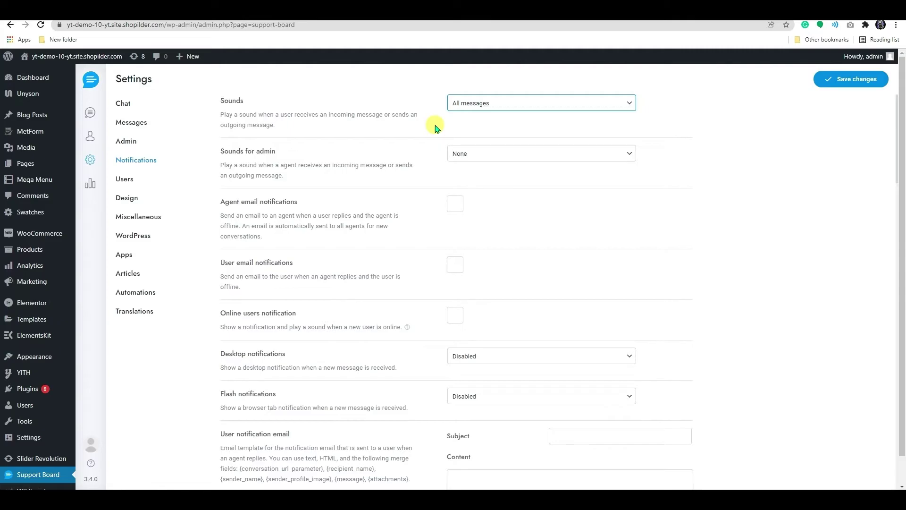
pyautogui.click(507, 153)
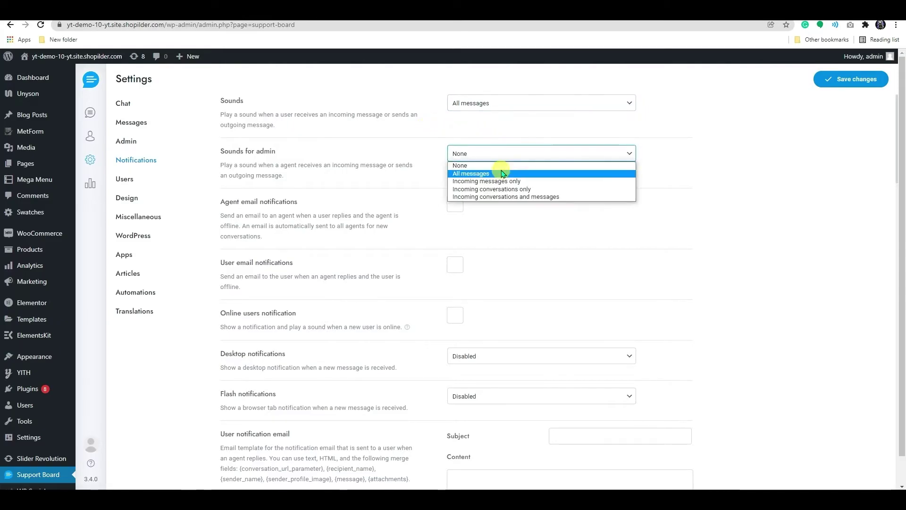
pyautogui.click(502, 173)
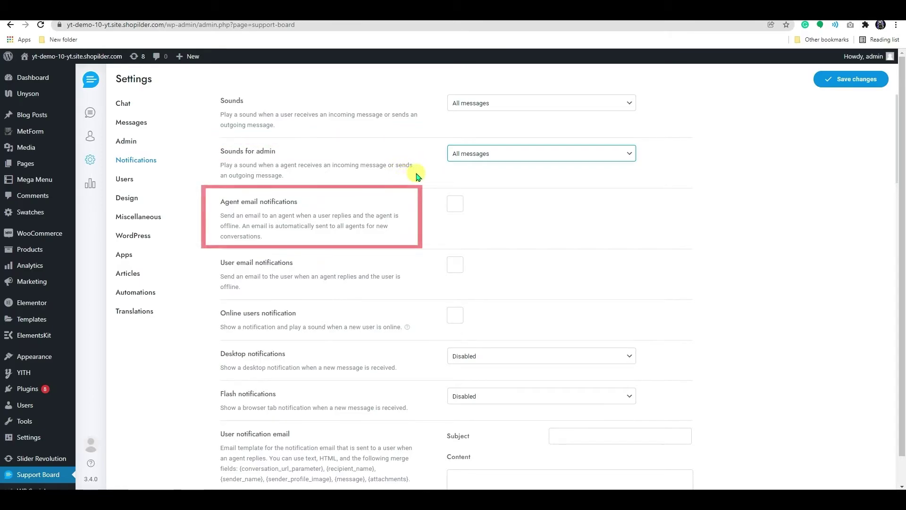
# Try enabling agent and user email notifications, then turn both back off.
pyautogui.scroll(-1, 446, 203)
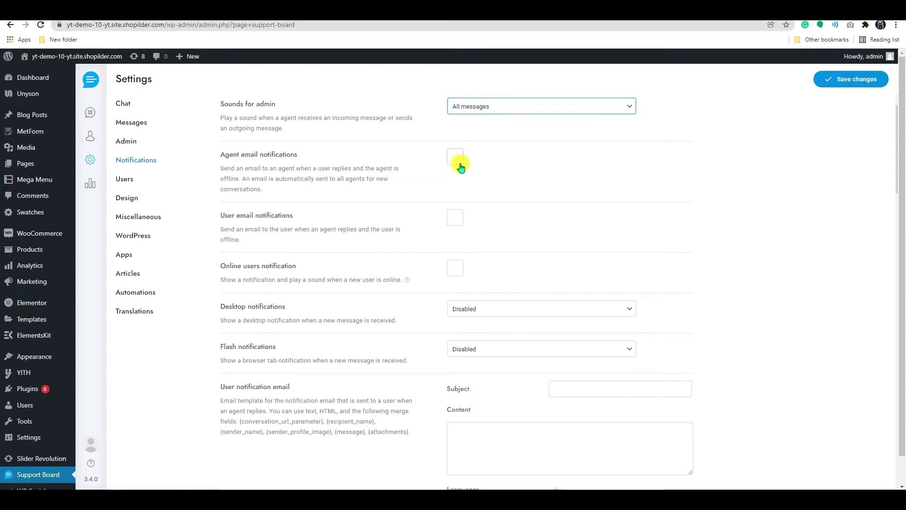
pyautogui.click(458, 161)
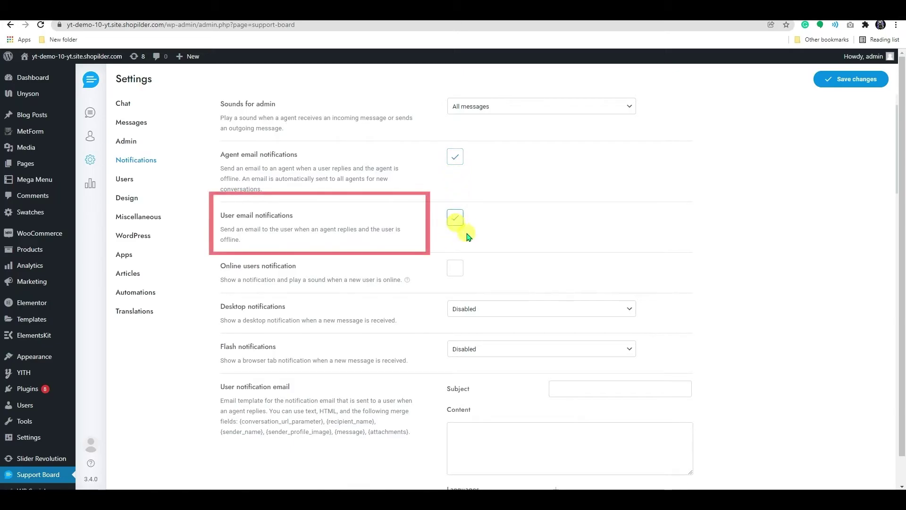
pyautogui.click(456, 217)
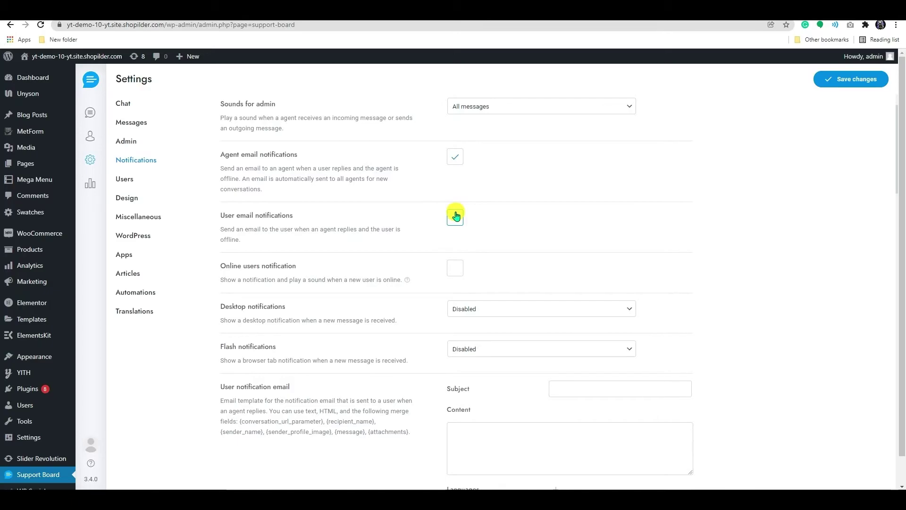
pyautogui.click(456, 216)
pyautogui.click(454, 157)
pyautogui.scroll(-2, 472, 217)
# Send desktop and flash notifications to Users and agents, and save the settings.
pyautogui.click(476, 218)
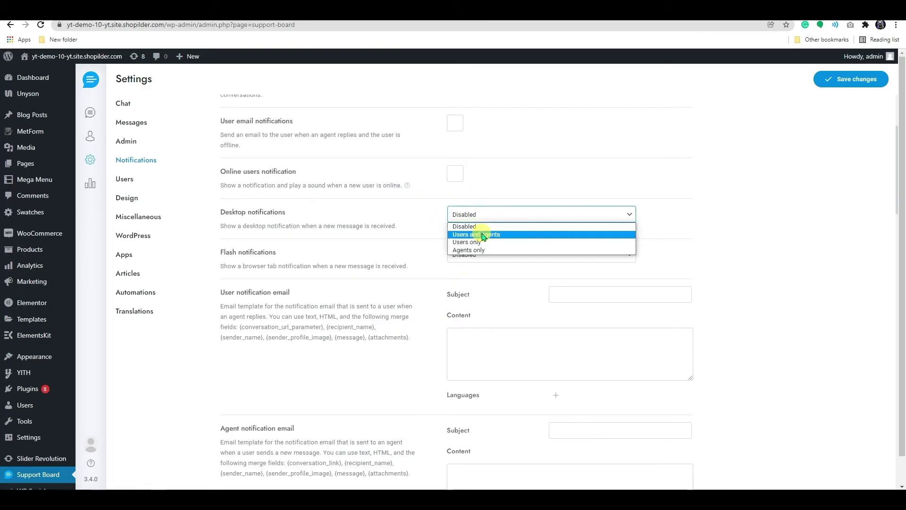
pyautogui.click(484, 235)
pyautogui.click(483, 255)
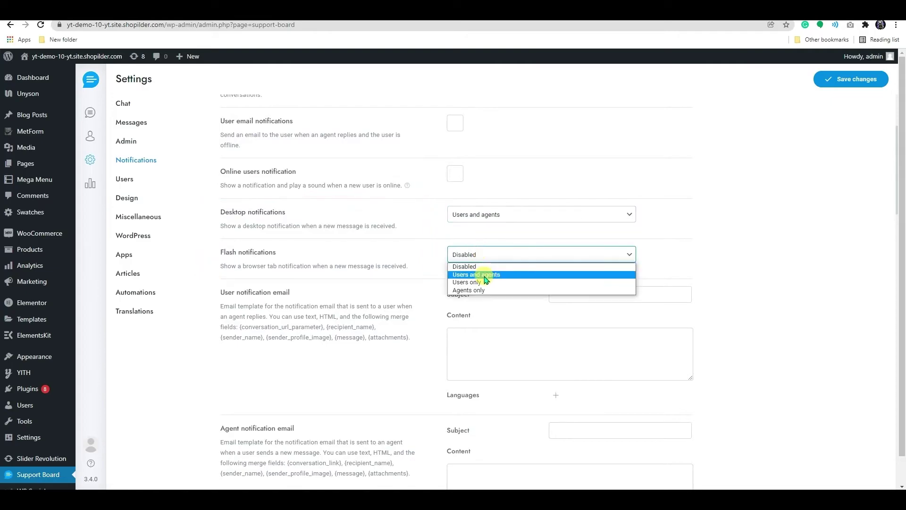
pyautogui.click(486, 274)
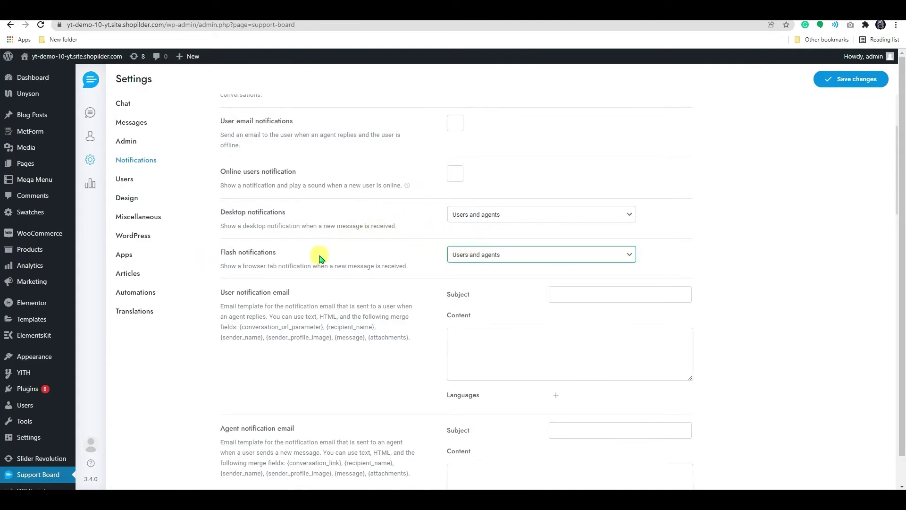
pyautogui.scroll(-3, 482, 283)
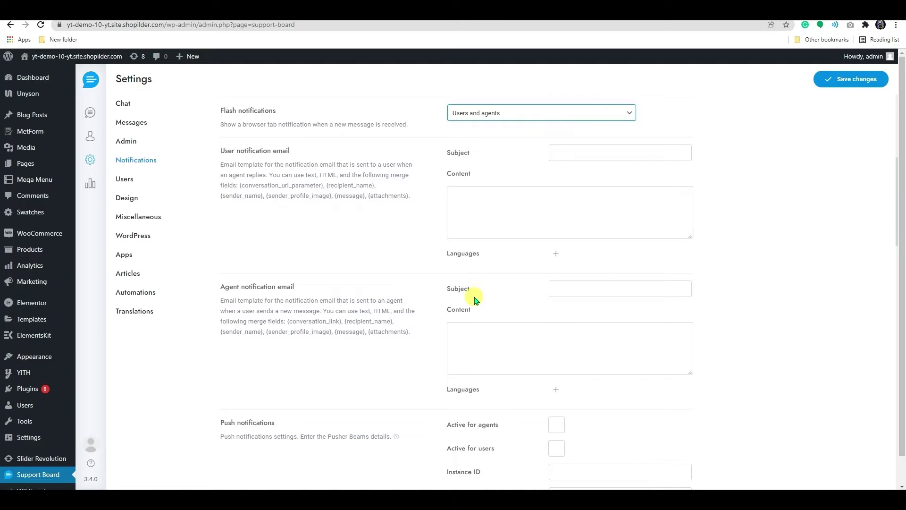
pyautogui.scroll(-3, 472, 299)
pyautogui.scroll(10, 472, 302)
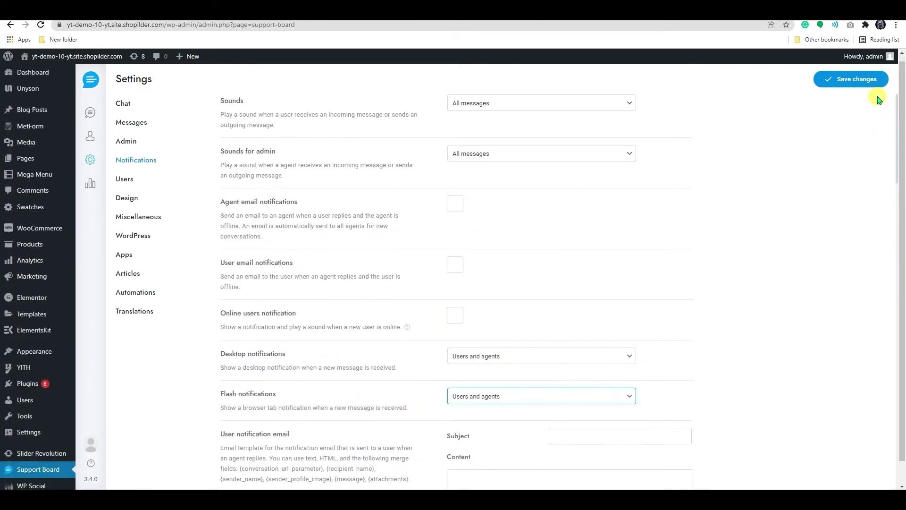
pyautogui.click(857, 79)
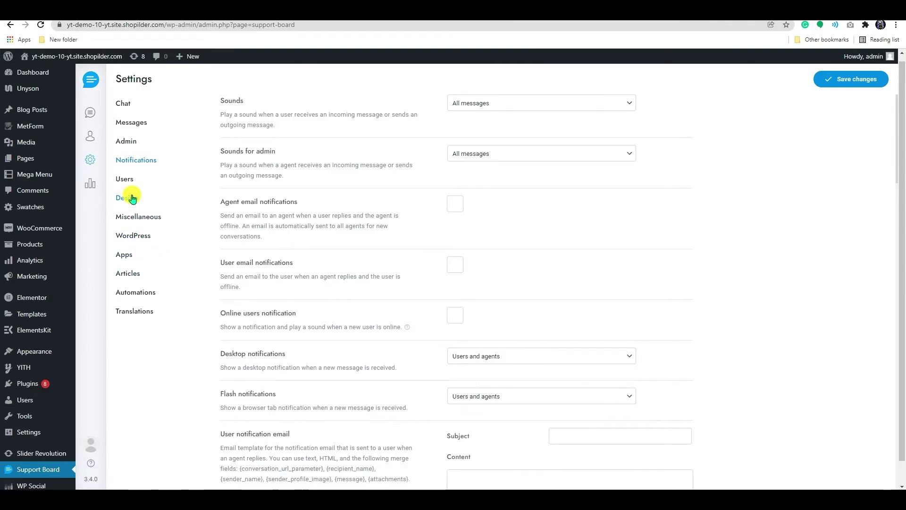
# Save pink rgb(217, 0, 112) as the chat's primary colour and preview it on the storefront.
pyautogui.click(131, 198)
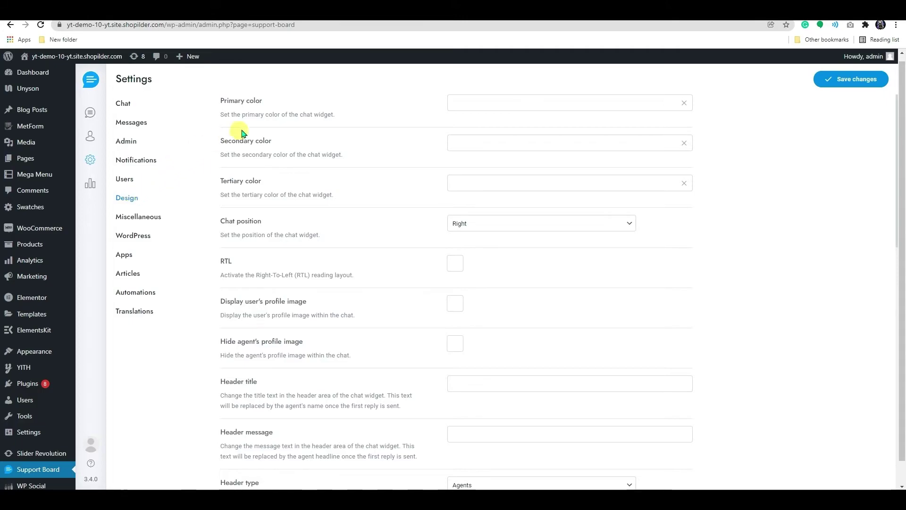
pyautogui.click(540, 100)
pyautogui.click(488, 127)
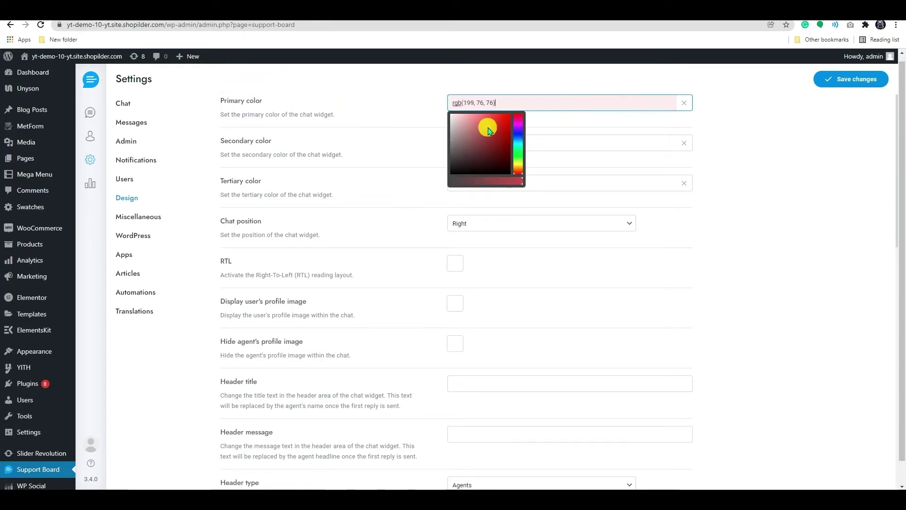
pyautogui.moveTo(488, 127); pyautogui.dragTo(510, 121)
pyautogui.click(518, 121)
pyautogui.click(862, 79)
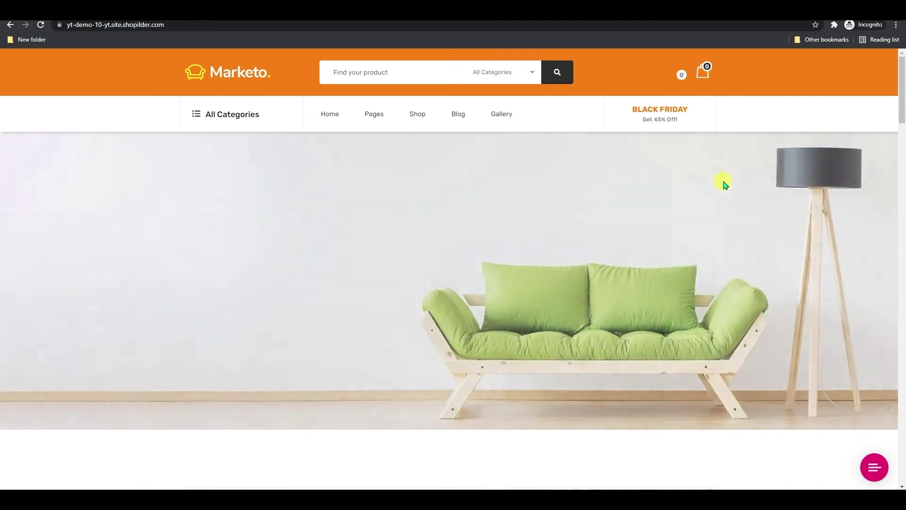
pyautogui.click(874, 466)
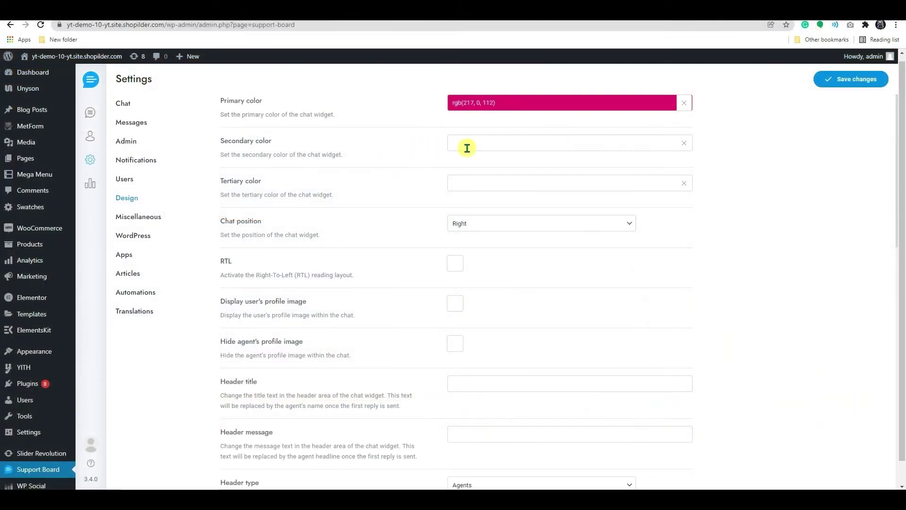
# Set the chat's secondary colour to lime rgb(205, 247, 0).
pyautogui.click(480, 145)
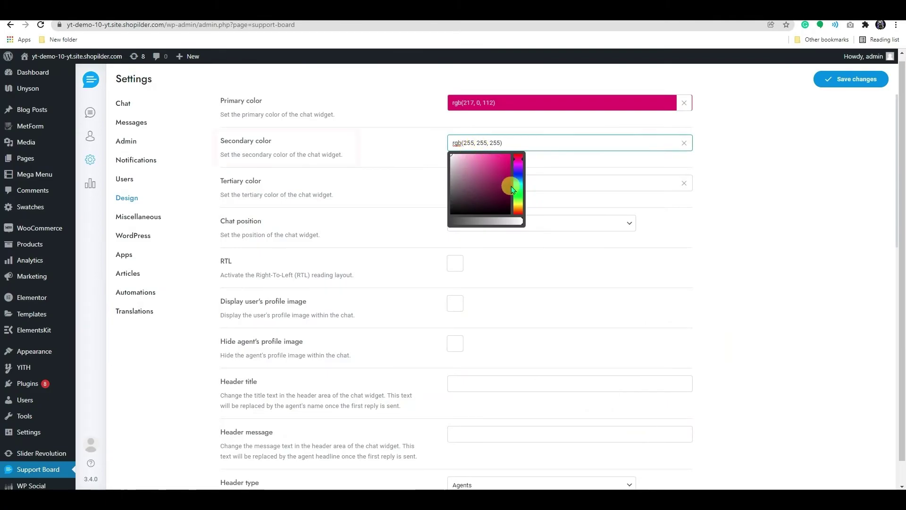
pyautogui.moveTo(514, 189); pyautogui.dragTo(517, 204)
pyautogui.moveTo(477, 169); pyautogui.dragTo(475, 148)
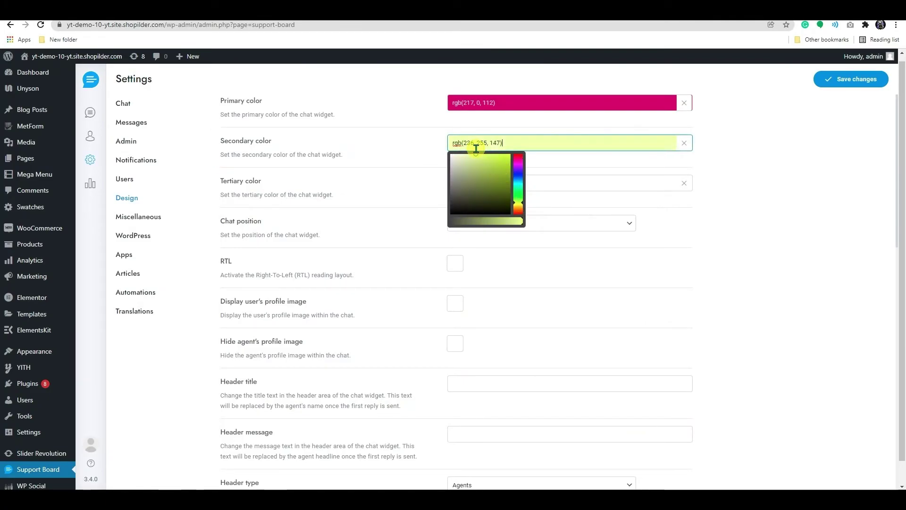
pyautogui.click(513, 158)
# Place the chat widget on the left and turn on the RTL layout.
pyautogui.click(413, 208)
pyautogui.click(503, 216)
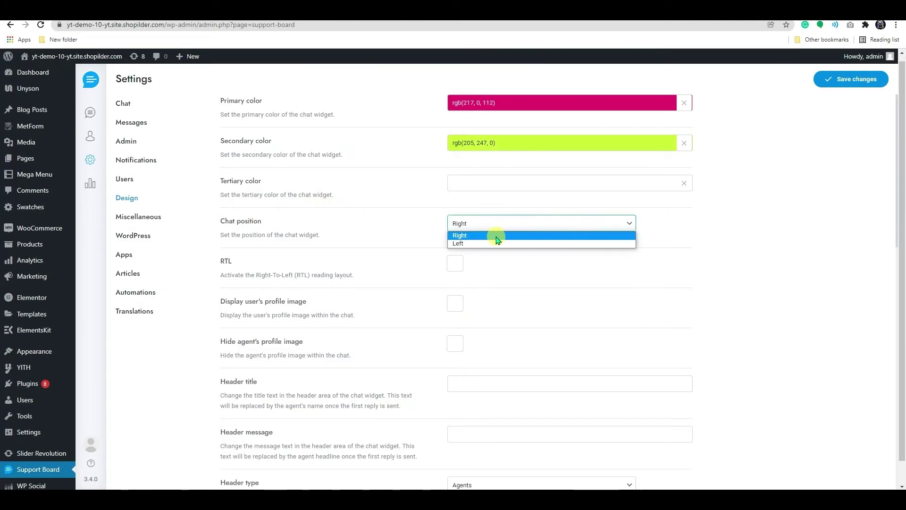
pyautogui.click(486, 243)
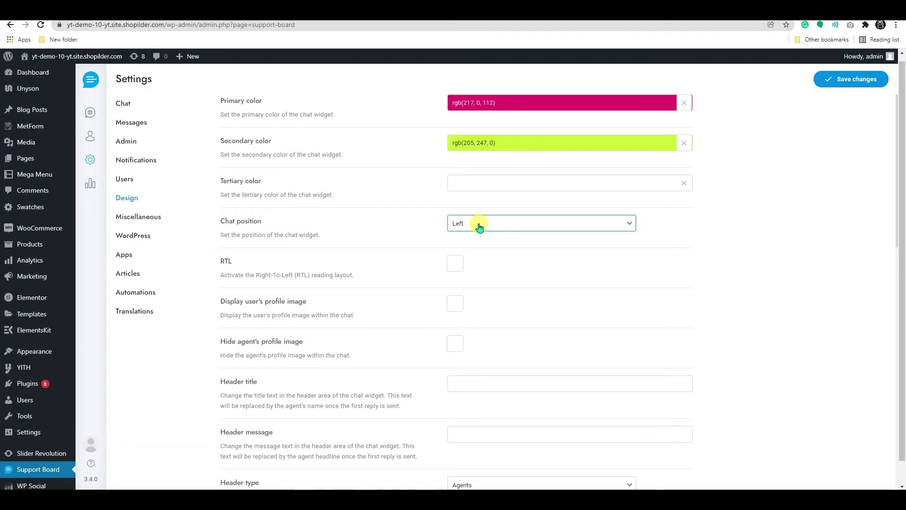
pyautogui.click(452, 264)
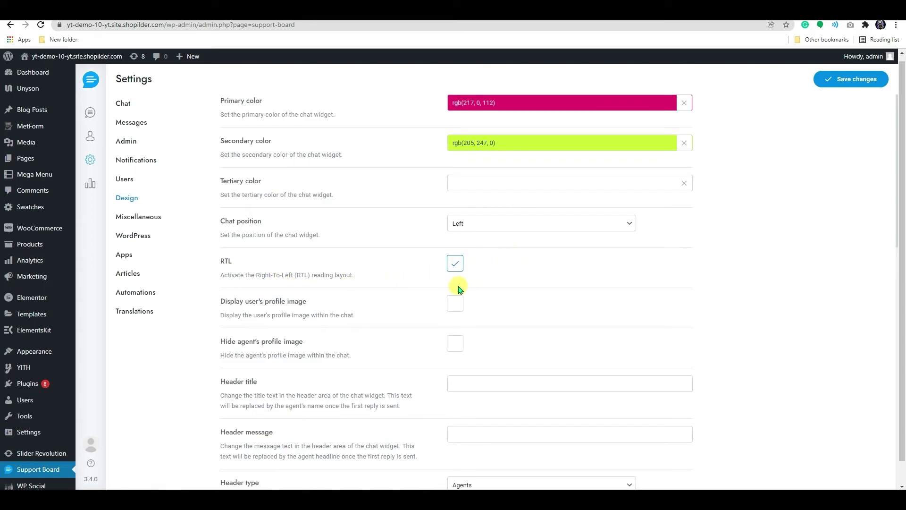
# Choose the third built-in chat button icon.
pyautogui.scroll(-10, 459, 289)
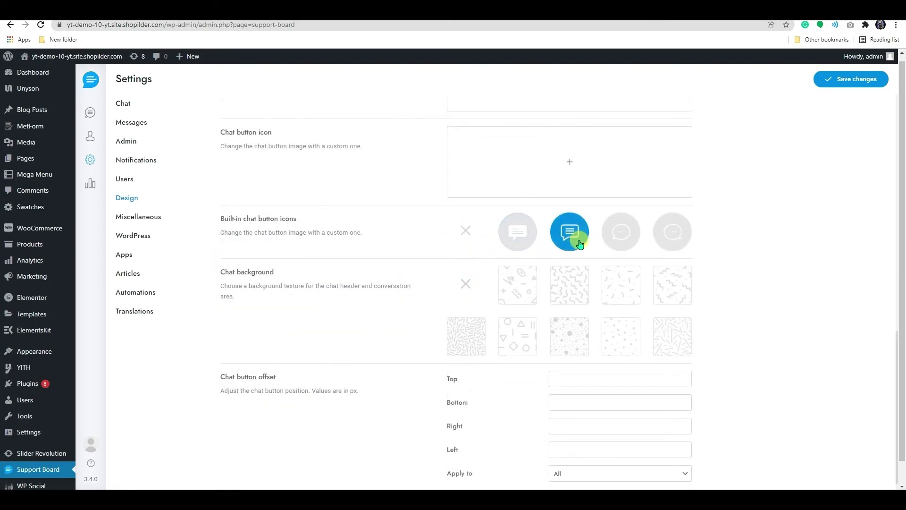
pyautogui.click(622, 242)
pyautogui.click(668, 238)
pyautogui.click(628, 243)
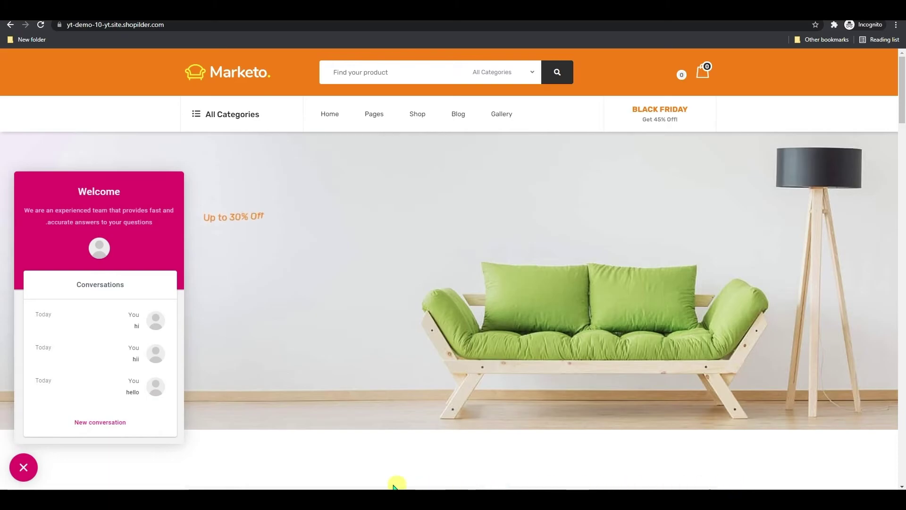
# Close the storefront chat panel and save the Design settings.
pyautogui.click(24, 468)
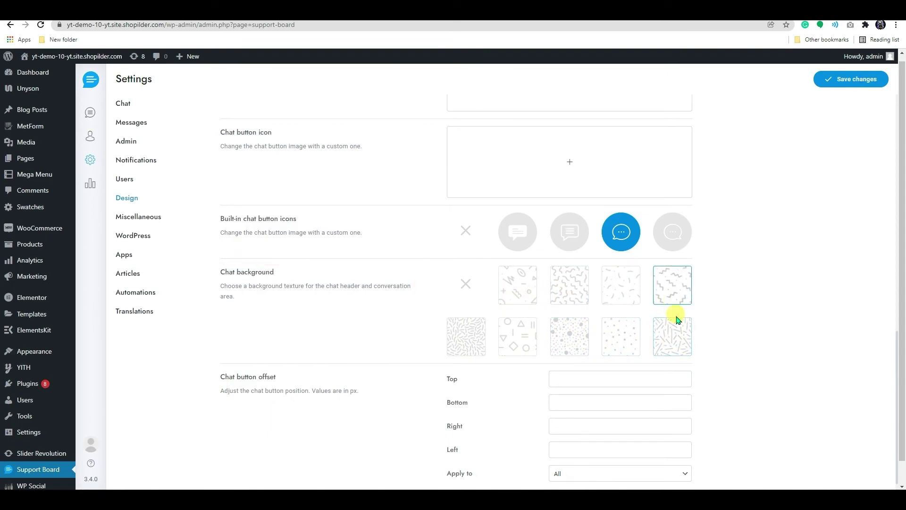
pyautogui.scroll(-1, 519, 307)
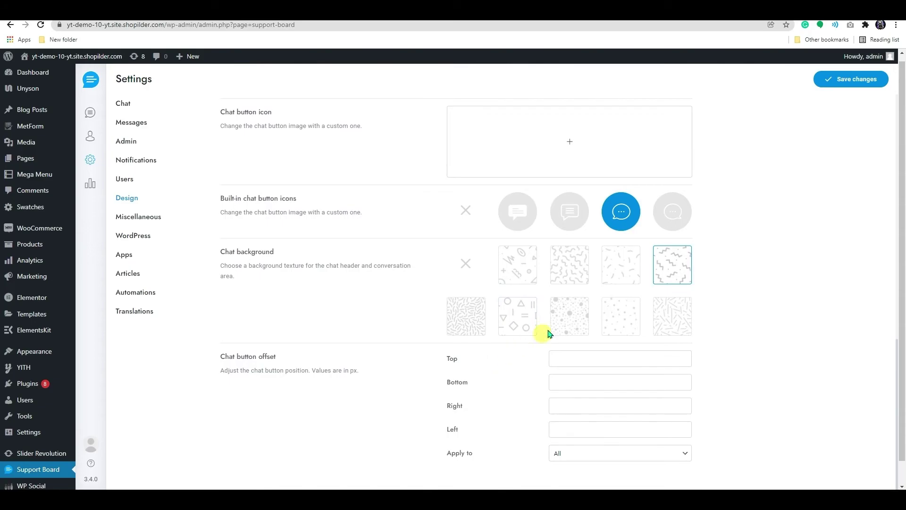
pyautogui.click(821, 80)
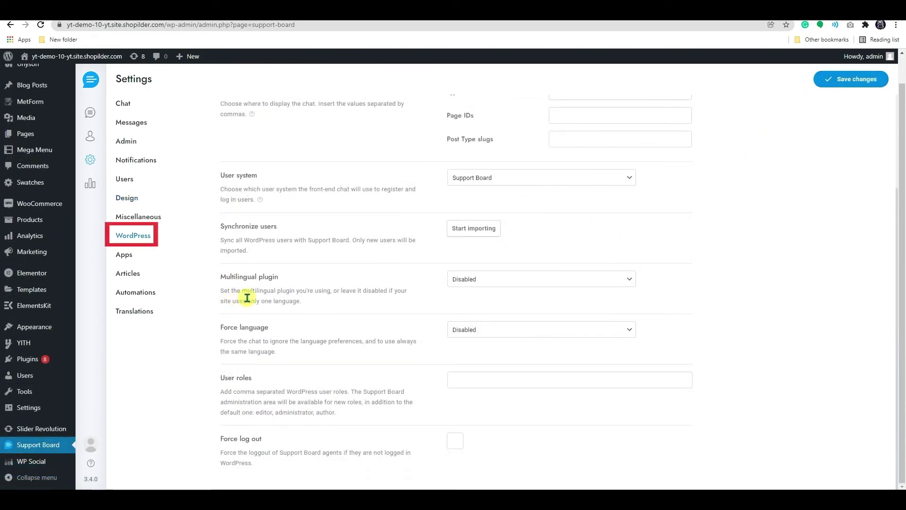
# Set the multilingual plugin to Polylang, leaving Force language disabled.
pyautogui.click(485, 287)
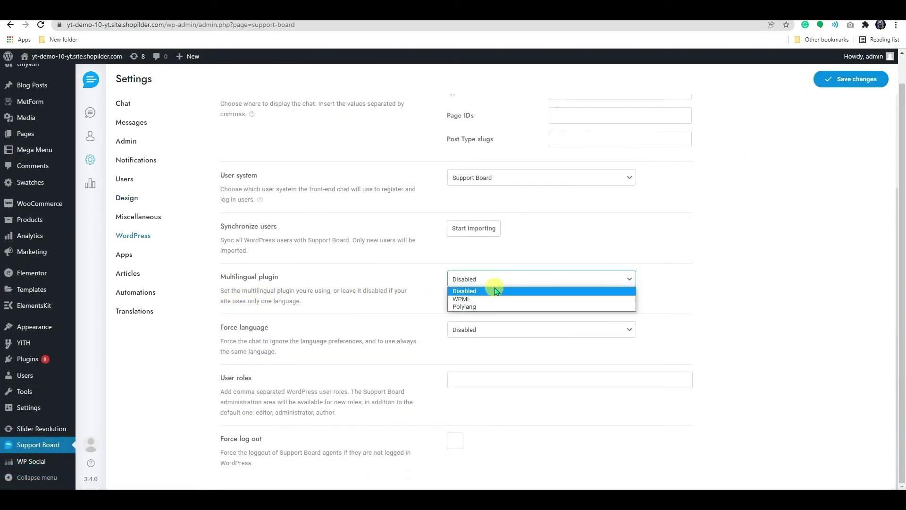
pyautogui.click(500, 309)
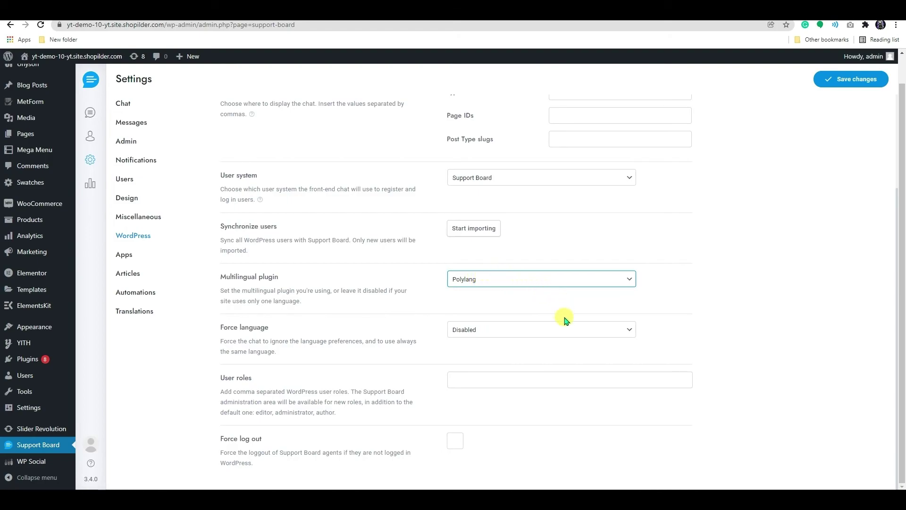
pyautogui.click(528, 329)
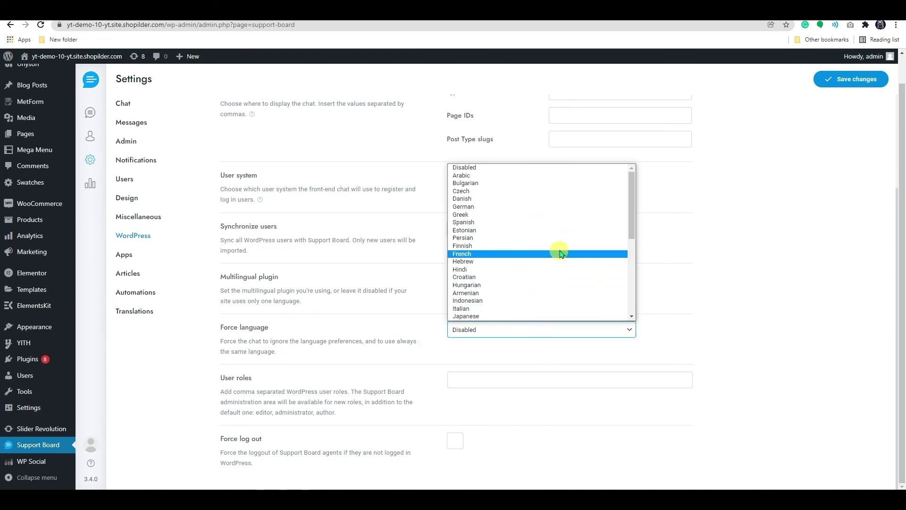
pyautogui.moveTo(632, 207)
pyautogui.mouseDown()
pyautogui.moveTo(640, 304)
pyautogui.moveTo(633, 202)
pyautogui.mouseUp()
# Bring up the Translations settings and its language list.
pyautogui.click(132, 310)
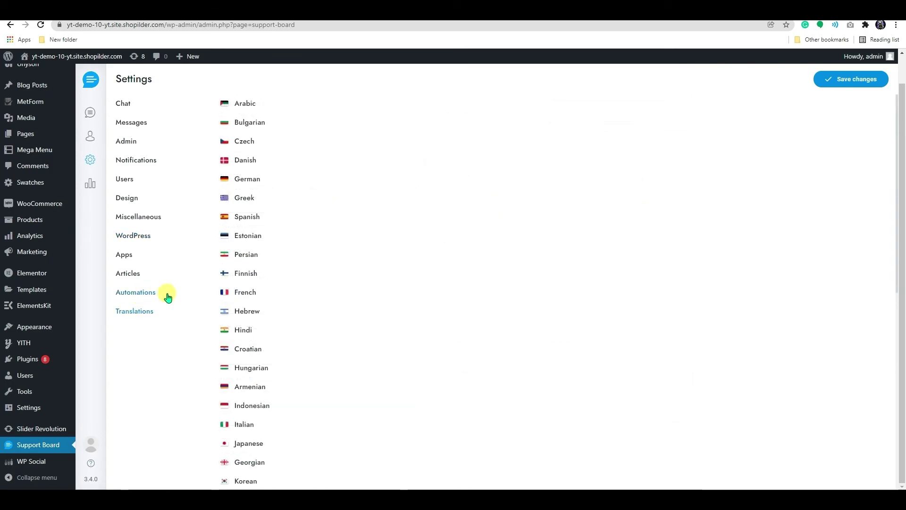
pyautogui.scroll(-5, 236, 378)
pyautogui.scroll(5, 247, 439)
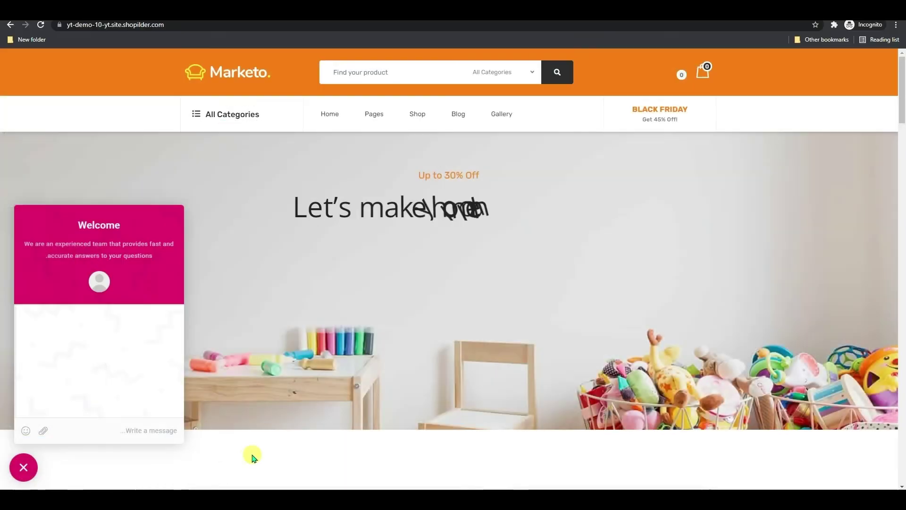
# Close and reopen the storefront chat widget to show its conversations list.
pyautogui.click(33, 470)
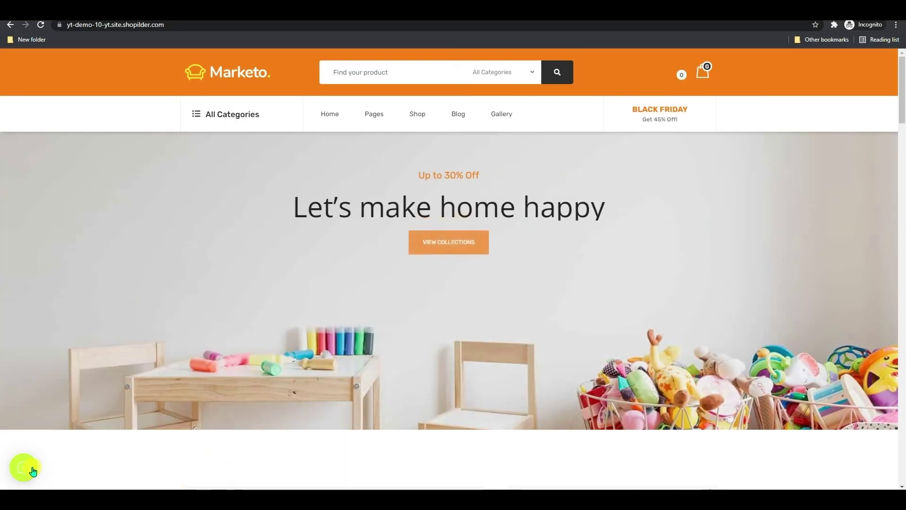
pyautogui.click(29, 469)
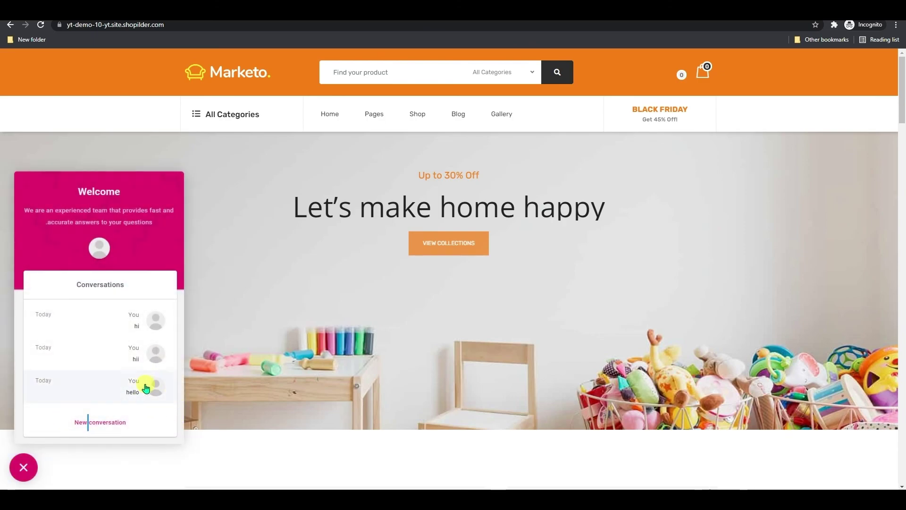